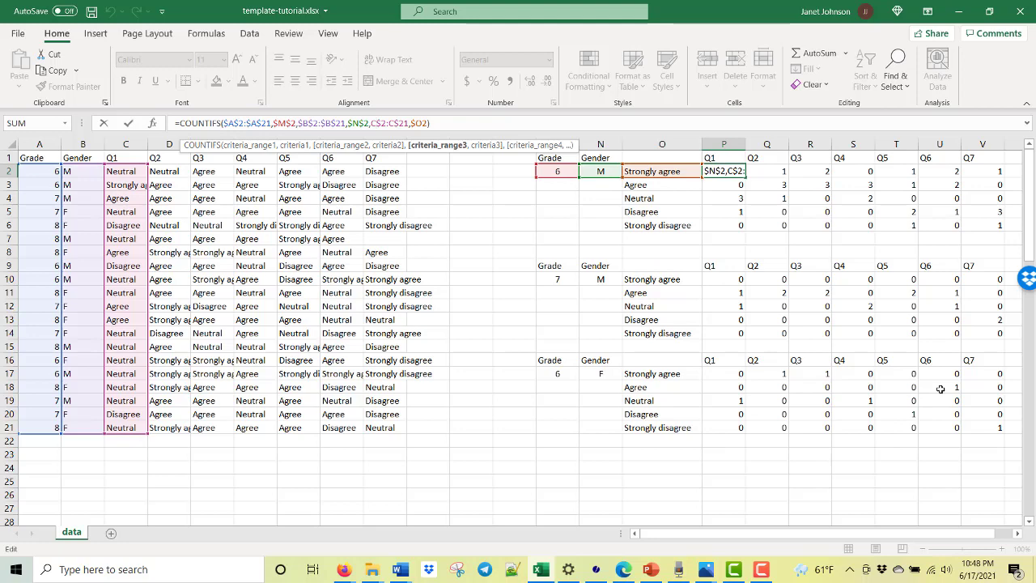
# - Clear everything from the two extra summary tables in M9:V21
pyautogui.press('Return')
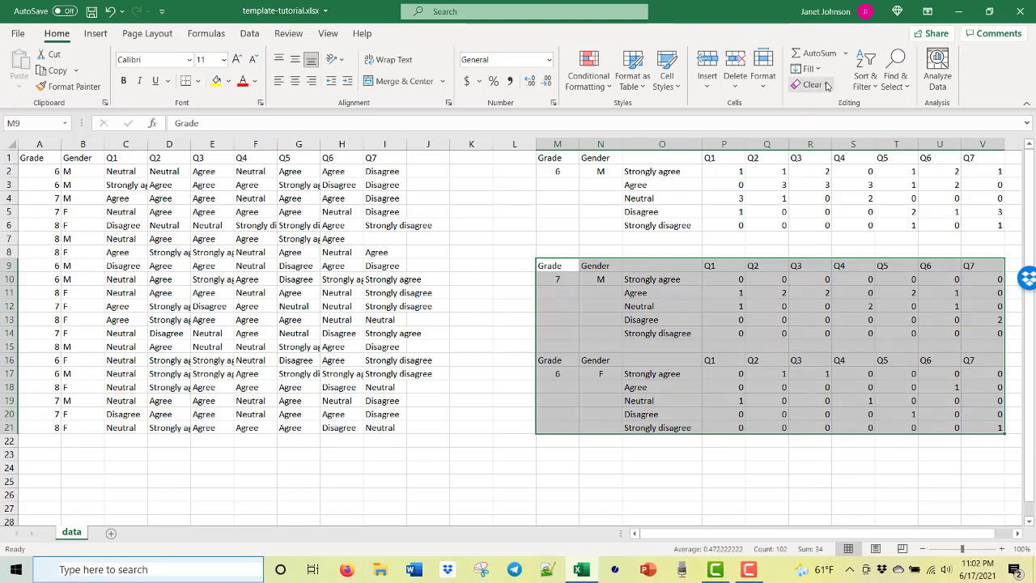
pyautogui.click(811, 84)
pyautogui.click(828, 104)
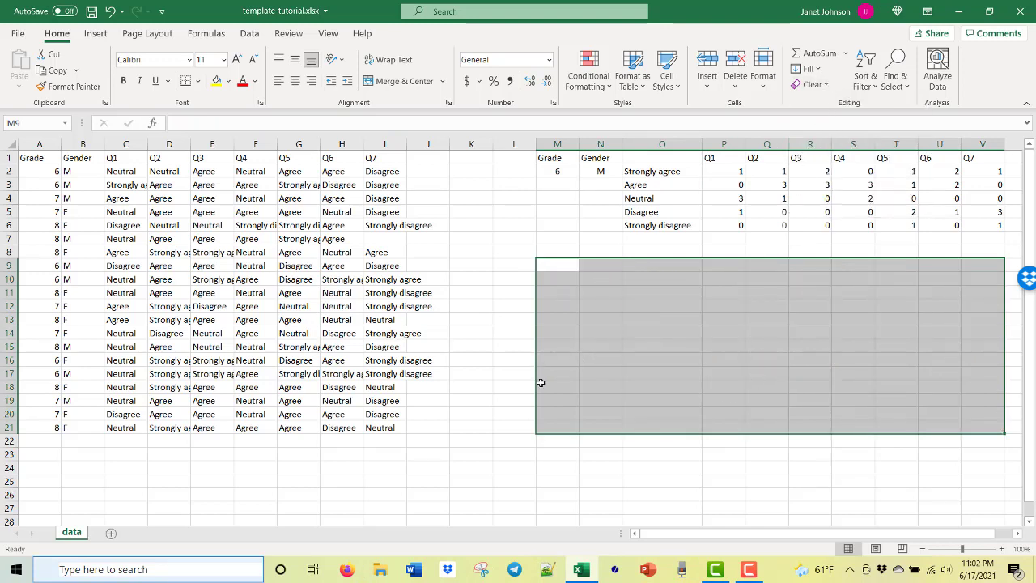
pyautogui.click(520, 319)
# - Add list data validation to the grade cell M2 with the source values 6,7,8
pyautogui.click(564, 170)
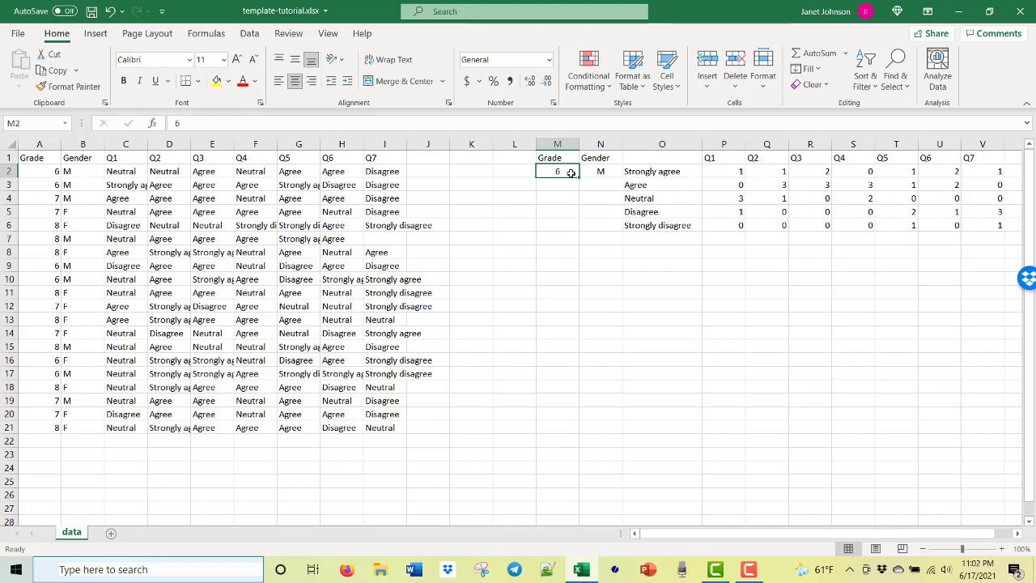
pyautogui.click(250, 36)
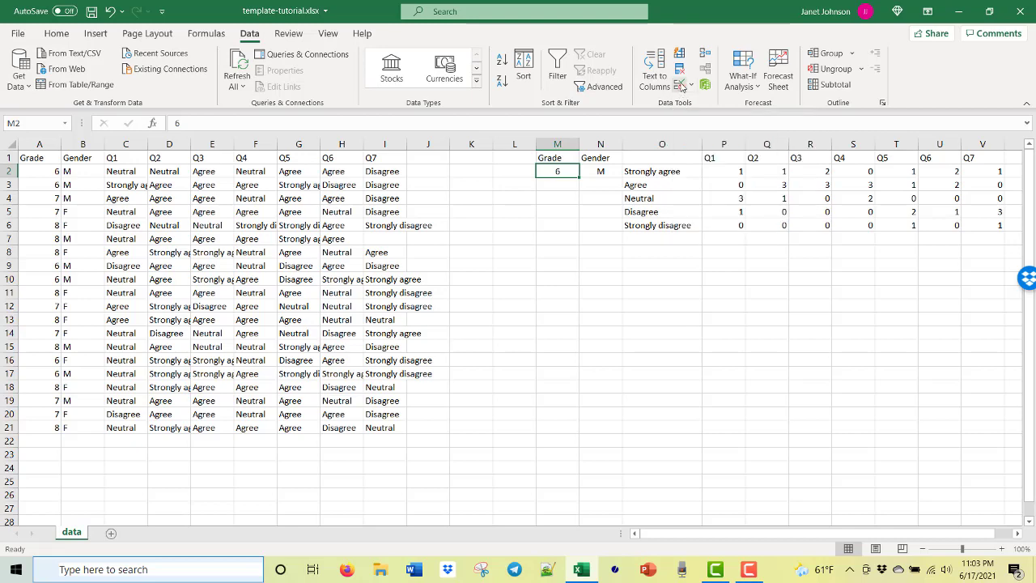
pyautogui.click(680, 85)
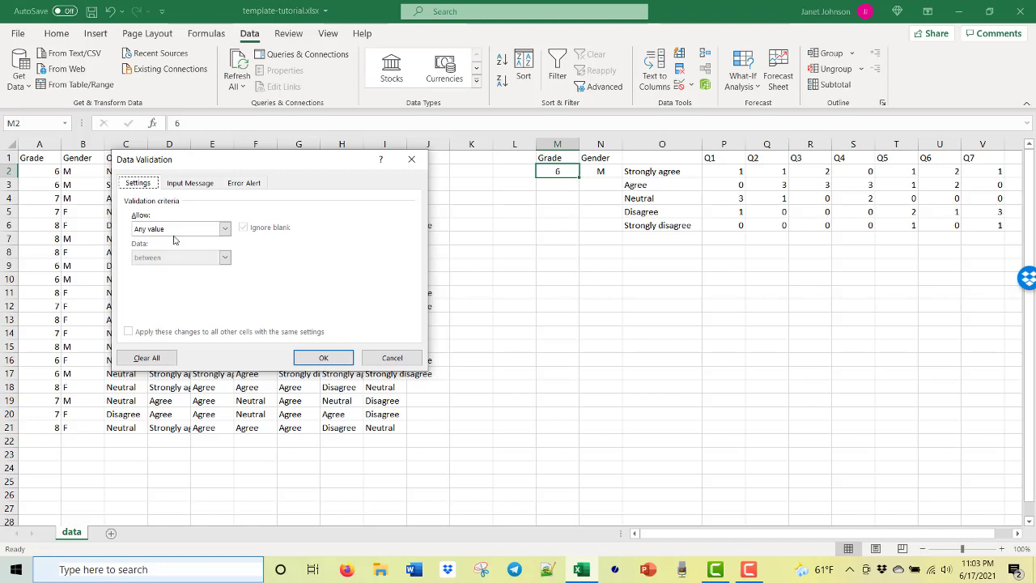
pyautogui.click(224, 229)
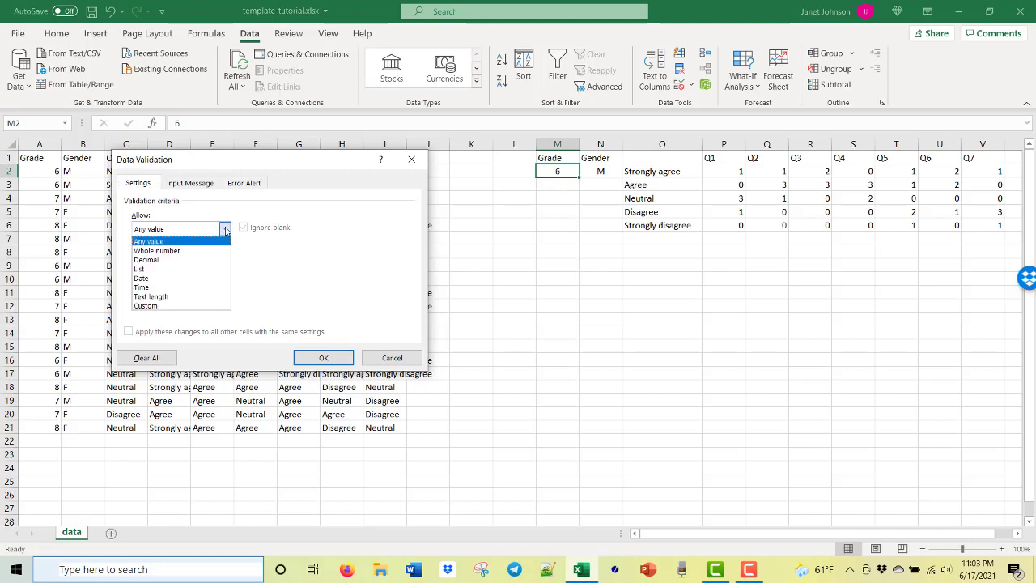
pyautogui.click(211, 270)
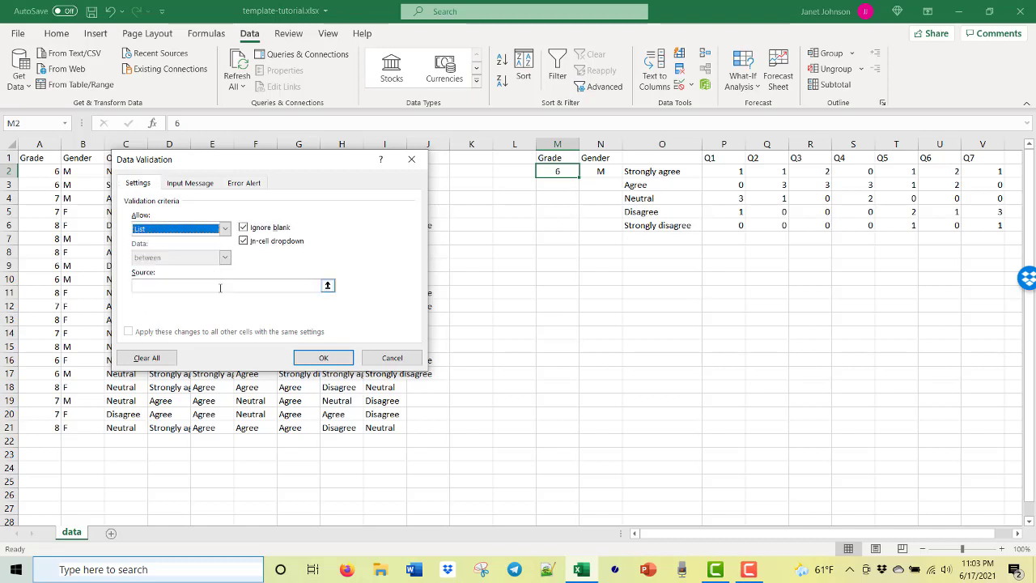
pyautogui.click(219, 288)
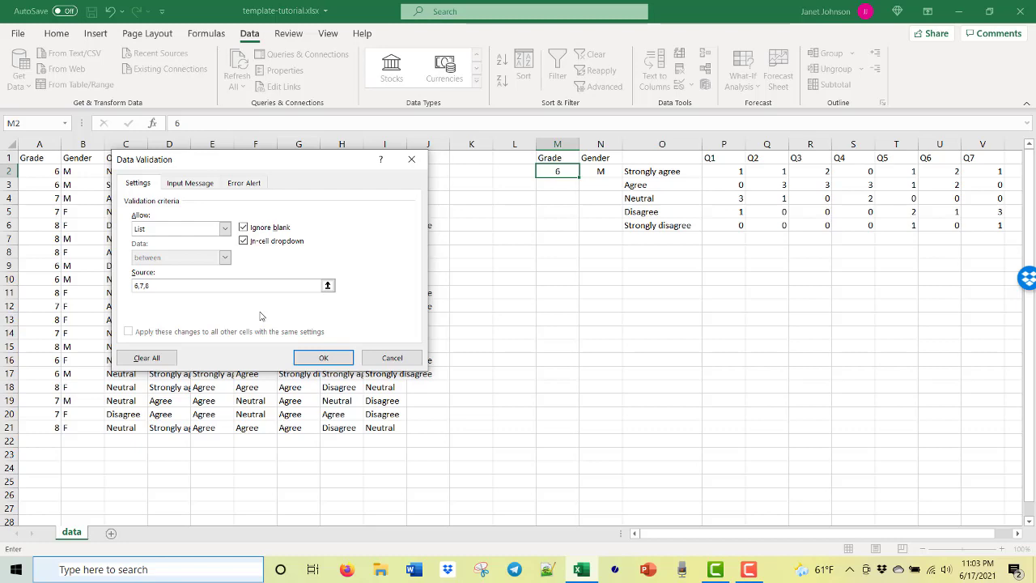
pyautogui.click(322, 359)
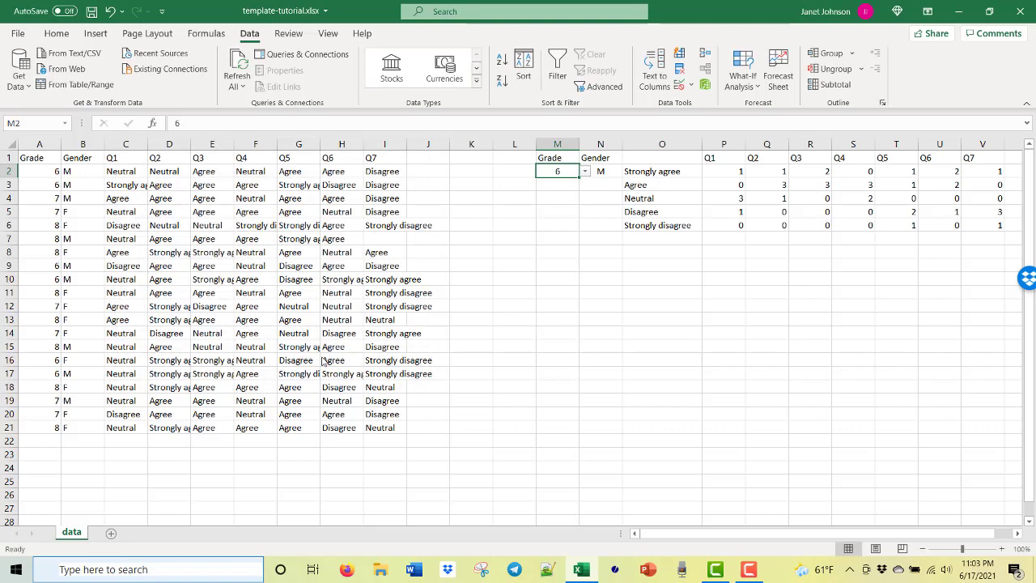
# - Try out the grade dropdown in M2 by choosing 7 and then 8
pyautogui.click(585, 174)
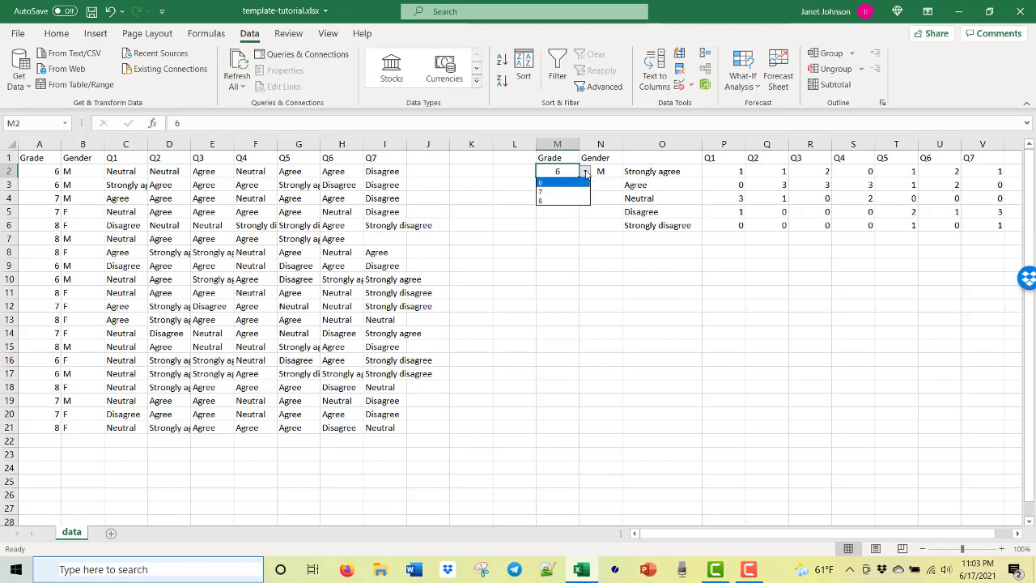
pyautogui.click(586, 174)
pyautogui.click(585, 173)
pyautogui.click(557, 197)
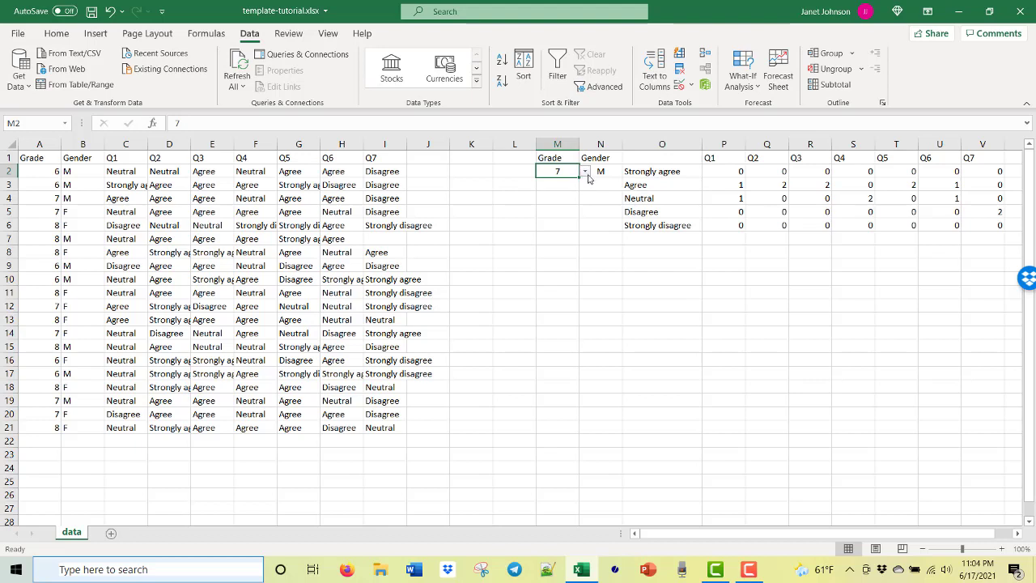
pyautogui.click(586, 173)
pyautogui.click(571, 199)
# - Add list data validation to the gender cell N2 with the source values M,F
pyautogui.click(601, 172)
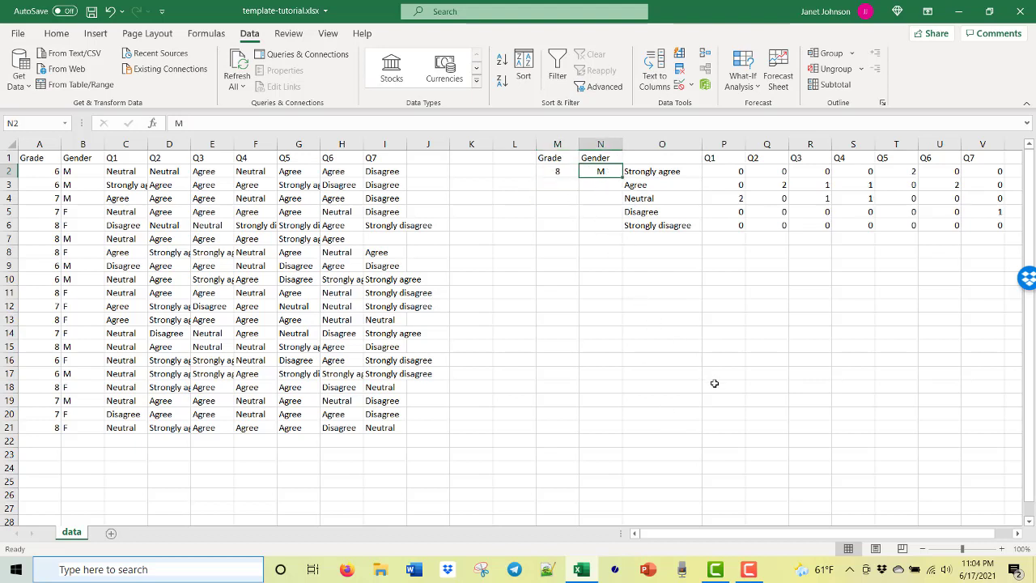
pyautogui.click(679, 87)
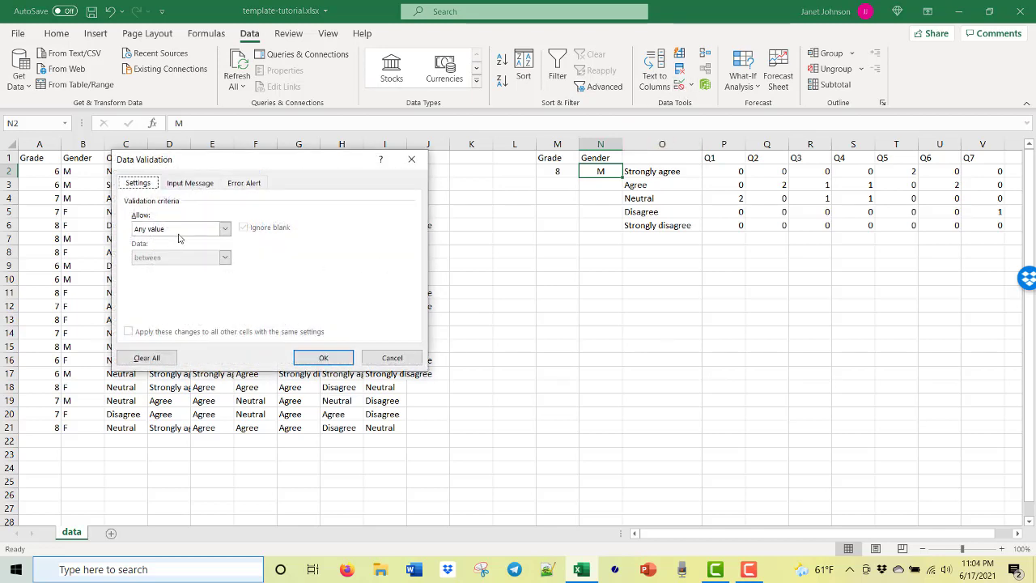
pyautogui.click(225, 230)
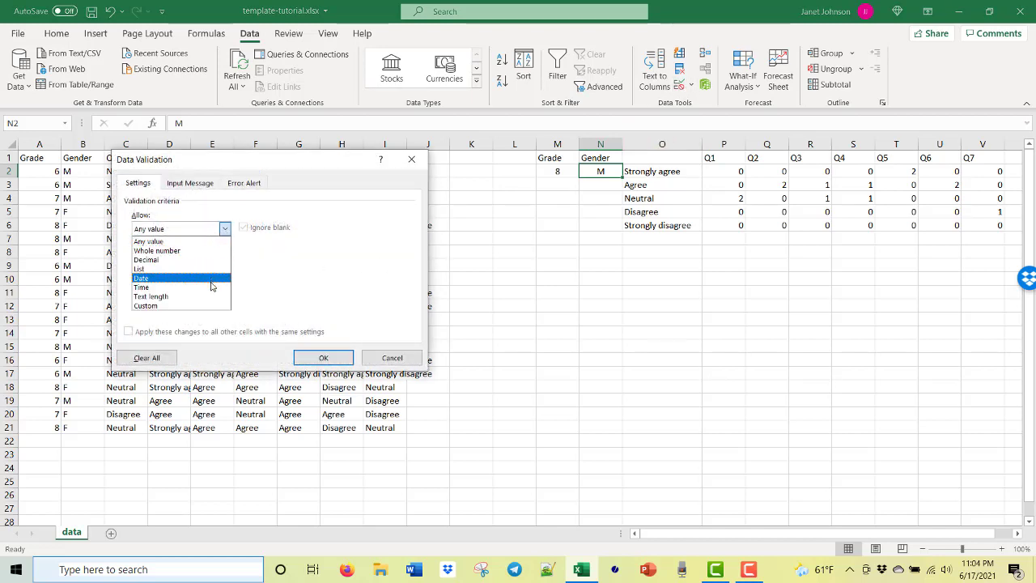
pyautogui.click(211, 276)
pyautogui.click(216, 285)
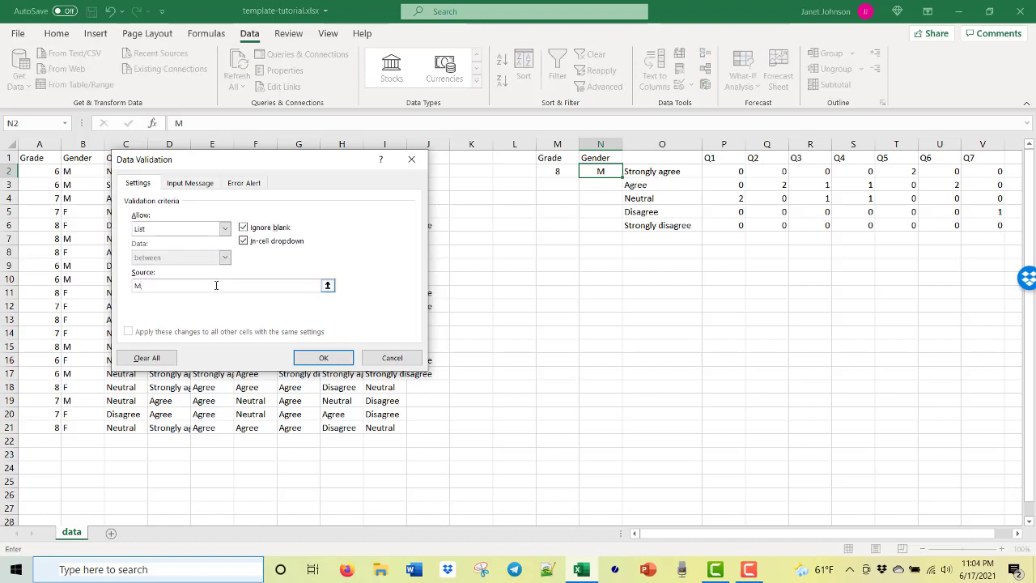
pyautogui.write('M,F')
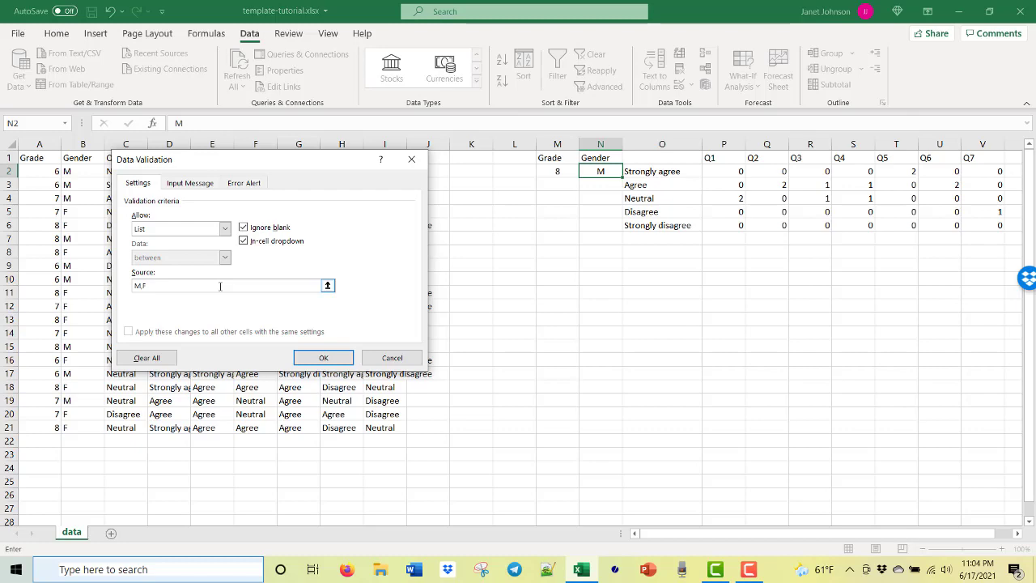
pyautogui.click(324, 358)
# - Choose F from the gender dropdown in N2 and 7 from the grade dropdown in M2
pyautogui.click(629, 172)
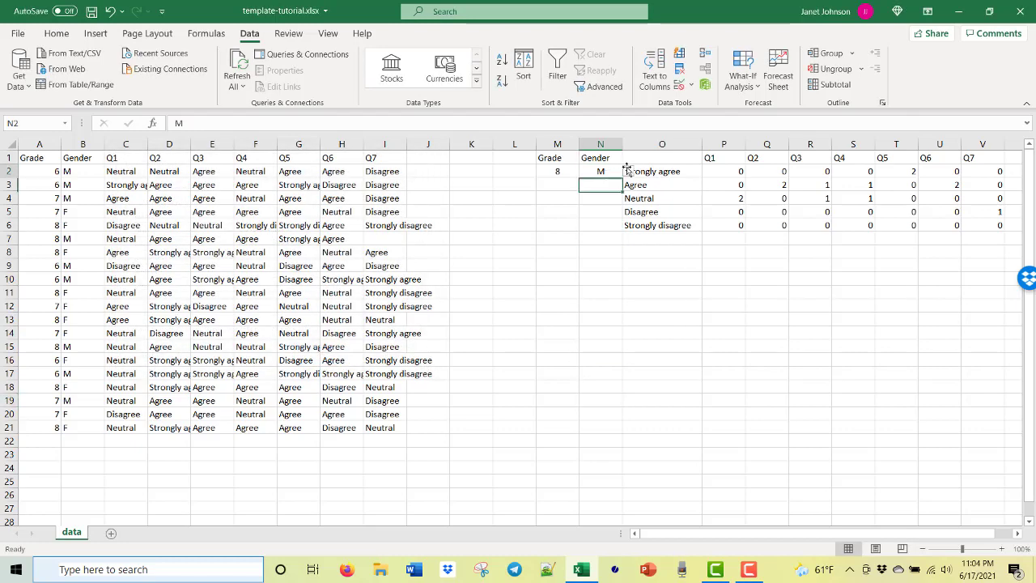
pyautogui.click(620, 193)
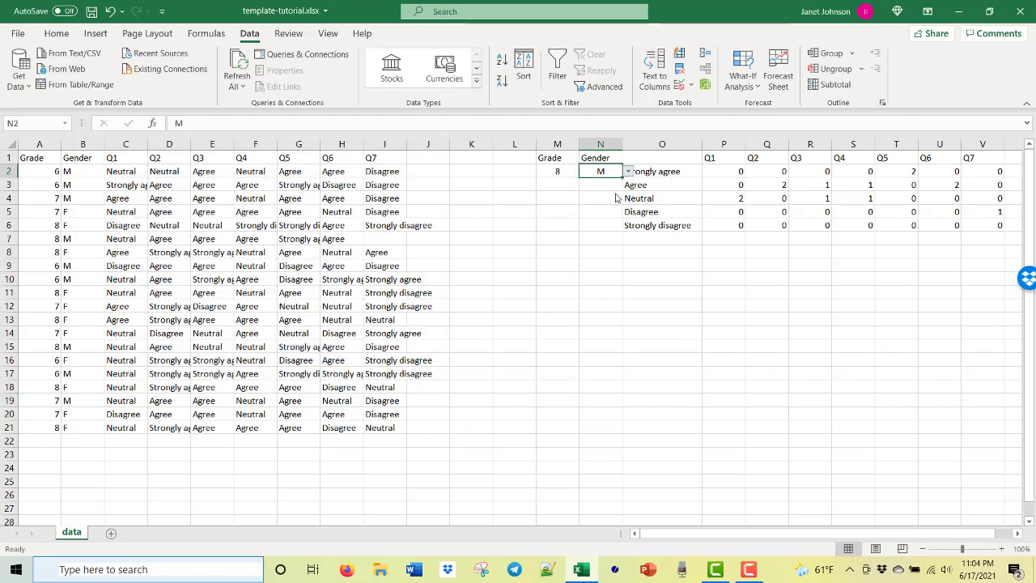
pyautogui.click(556, 172)
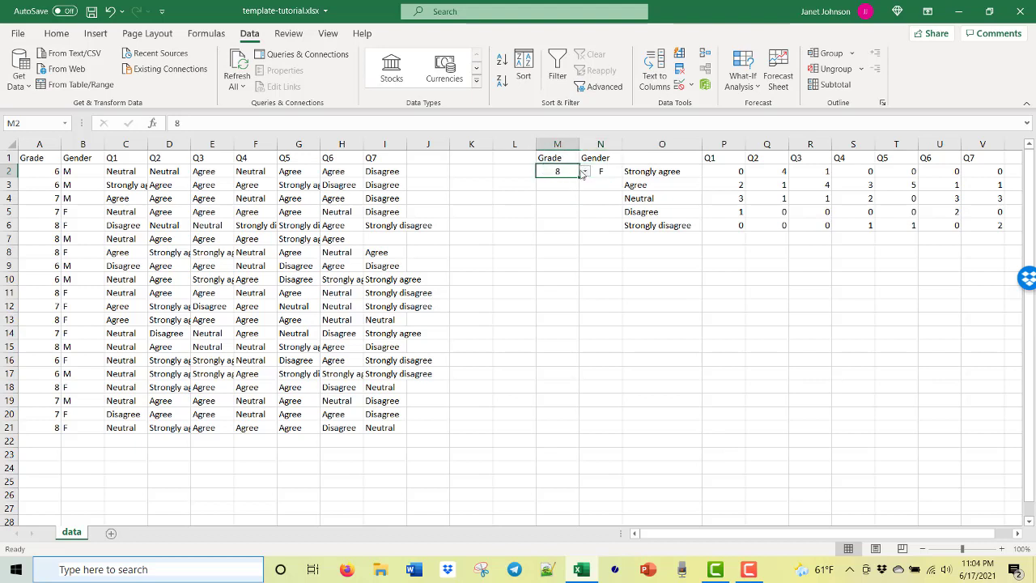
pyautogui.click(585, 171)
pyautogui.click(563, 192)
# - Choose M from the gender dropdown in N2
pyautogui.click(617, 171)
pyautogui.click(629, 172)
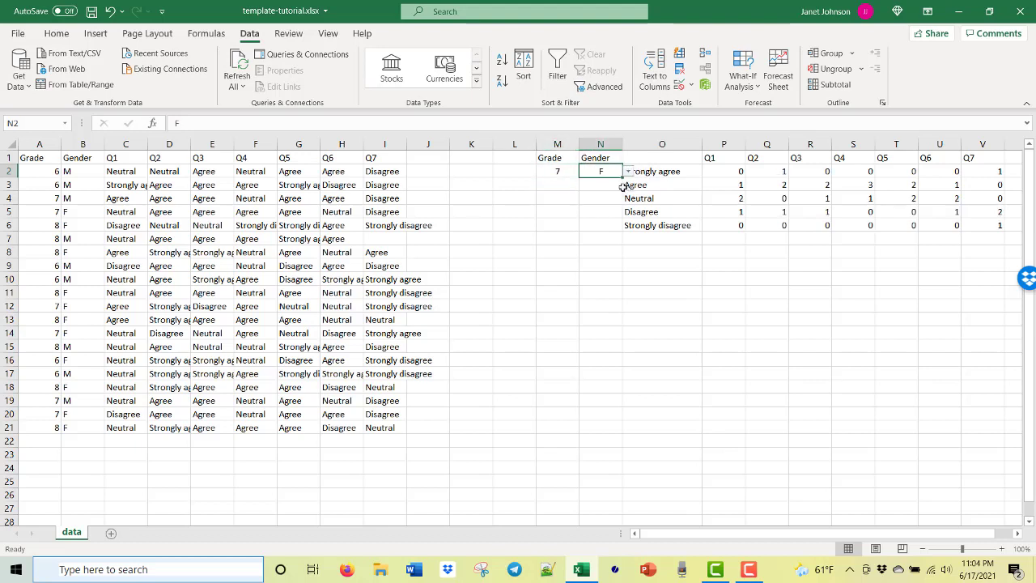
pyautogui.click(622, 184)
pyautogui.click(599, 361)
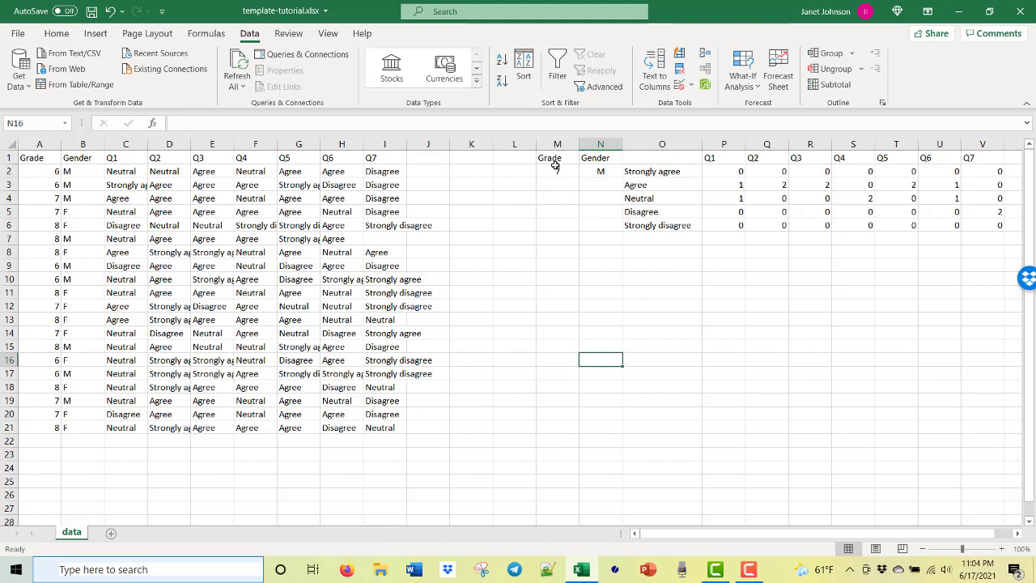
pyautogui.click(512, 168)
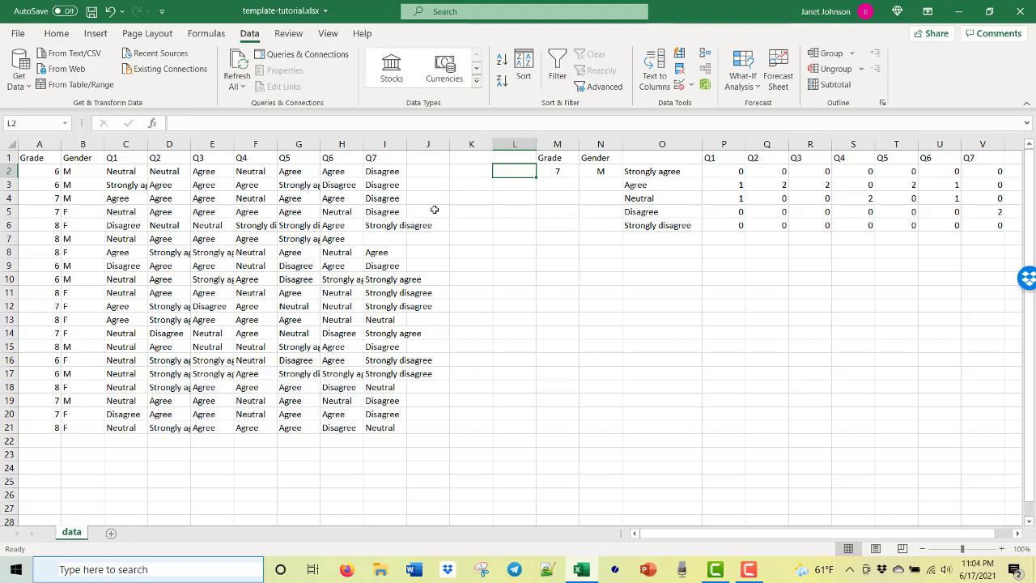
pyautogui.click(786, 313)
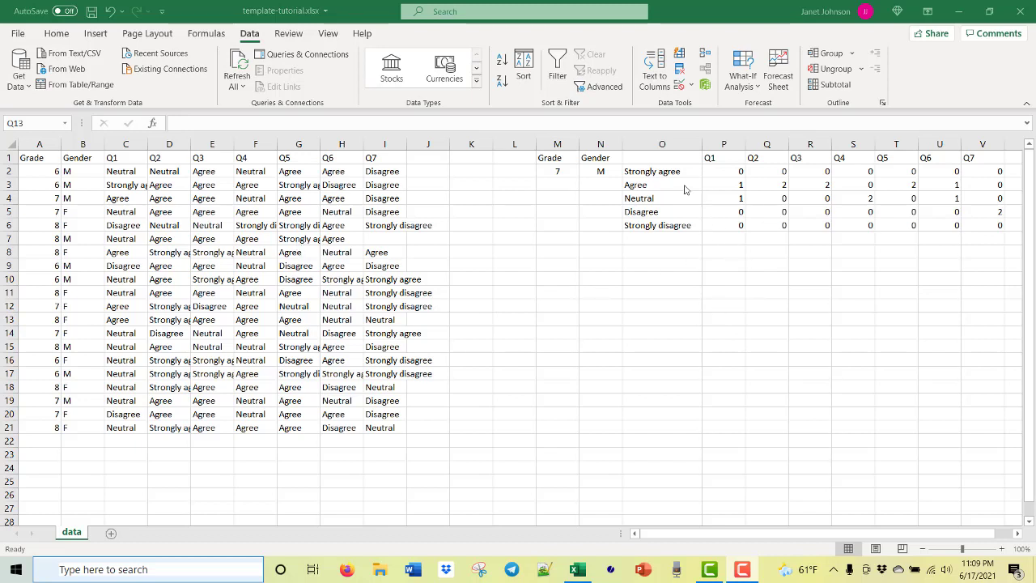
# - Enter the label Total in cell O8 below the response labels
pyautogui.click(667, 254)
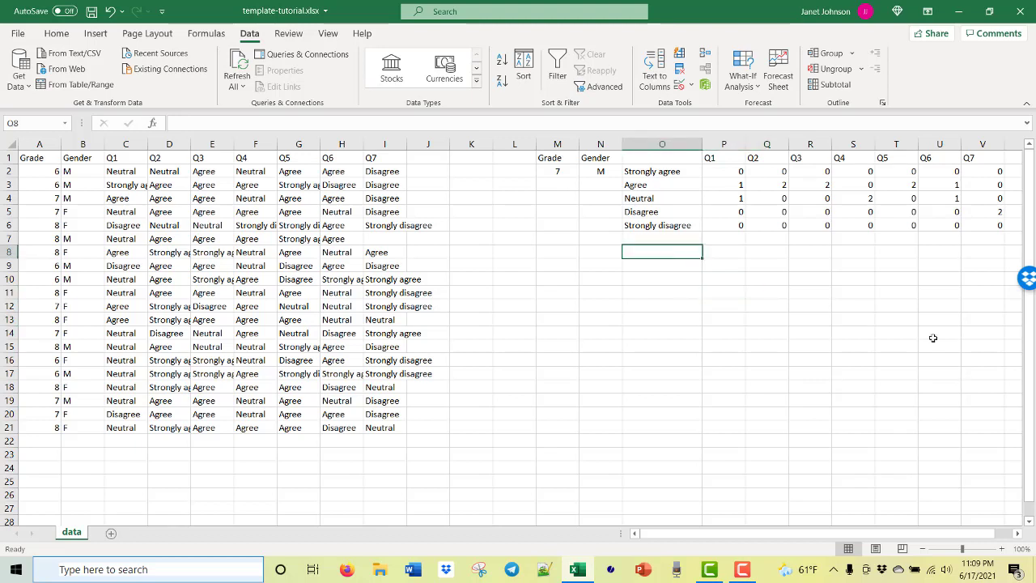
pyautogui.write('To')
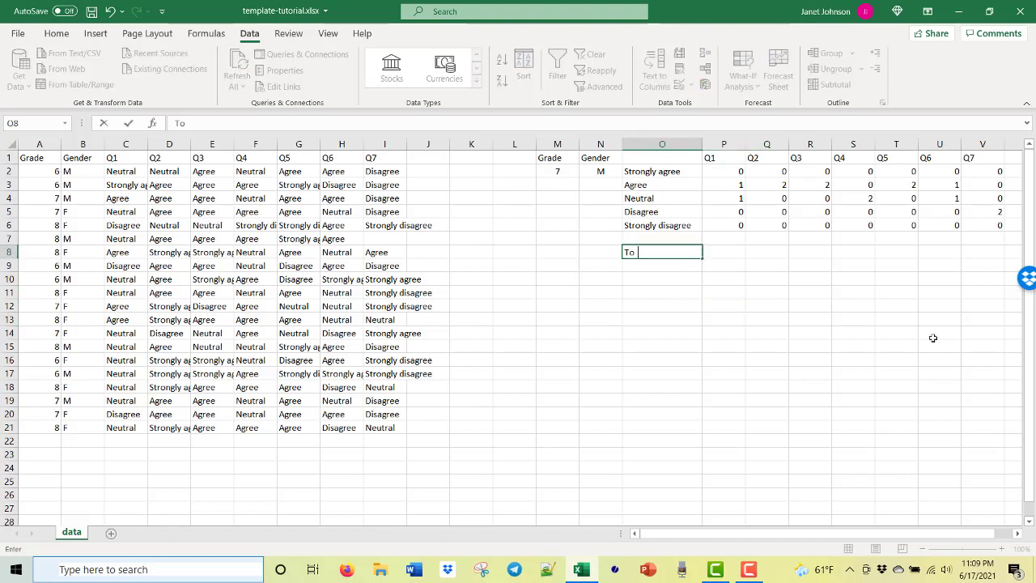
pyautogui.write('tal')
# - Total the Q1 counts in P8 with =SUM(P2:P6) and fill the formula across to V8
pyautogui.click(735, 254)
pyautogui.write('=sum(')
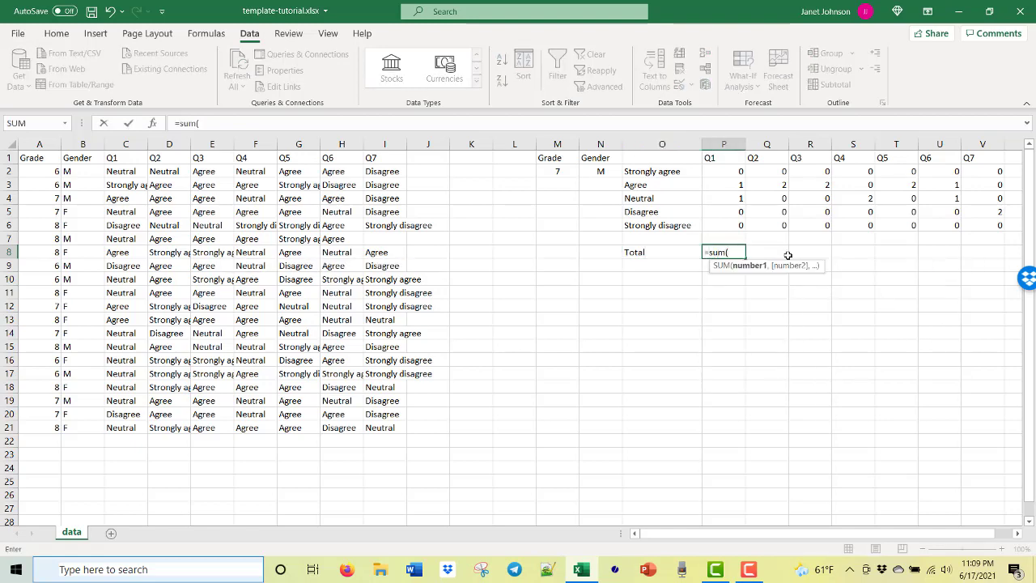
pyautogui.moveTo(726, 171); pyautogui.dragTo(725, 226)
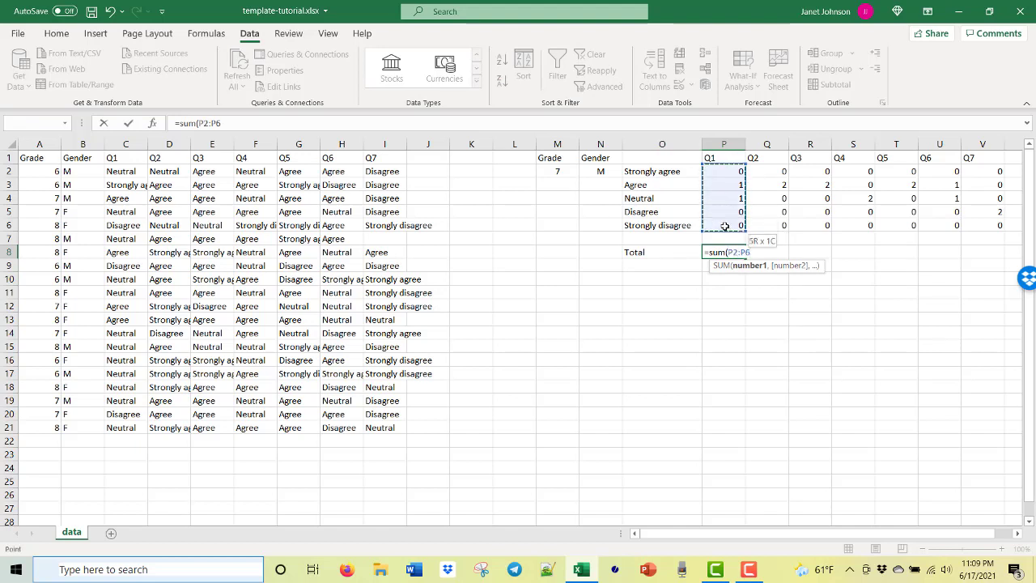
pyautogui.write(')')
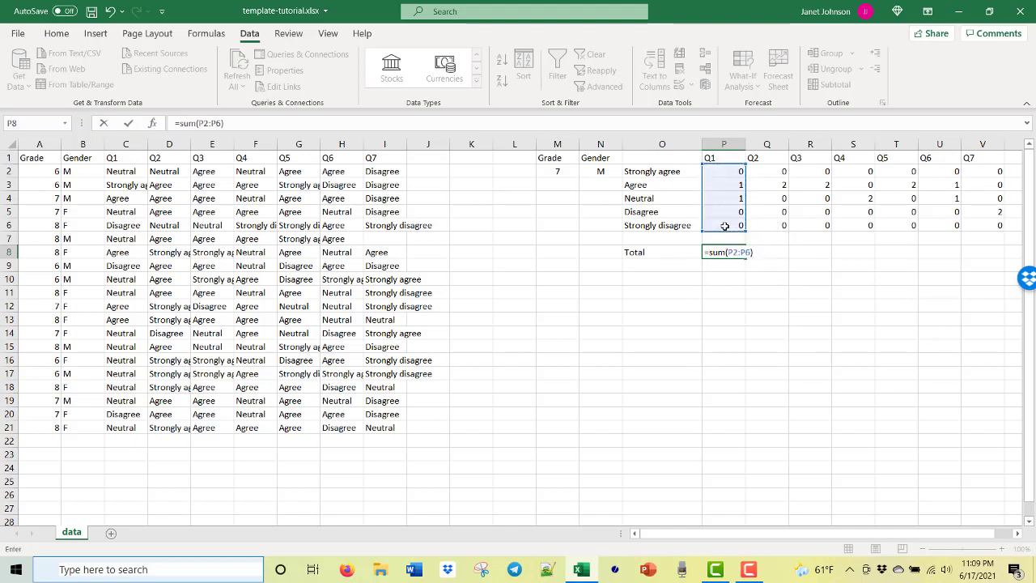
pyautogui.press('Return')
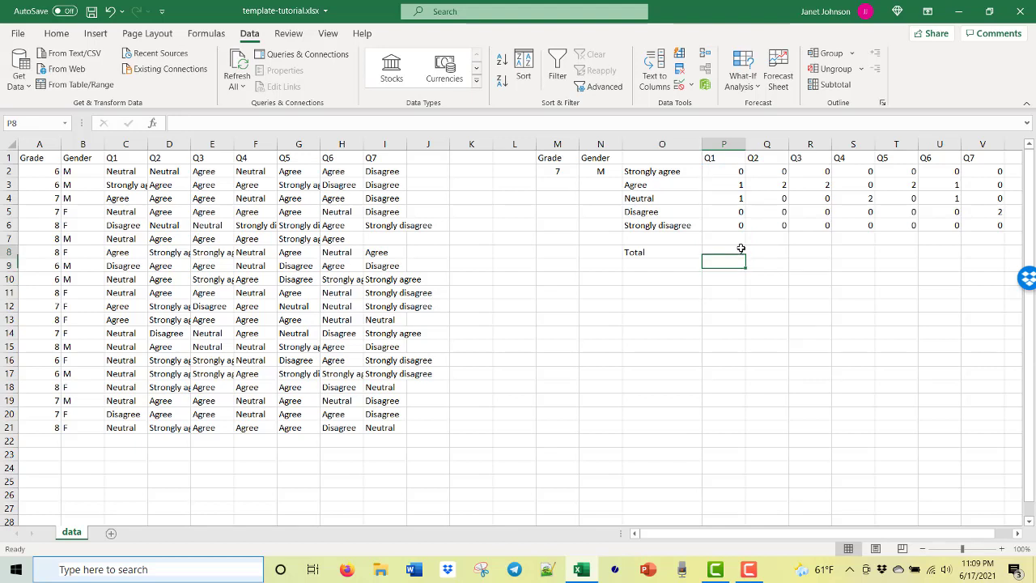
pyautogui.click(740, 252)
pyautogui.moveTo(745, 258); pyautogui.dragTo(998, 257)
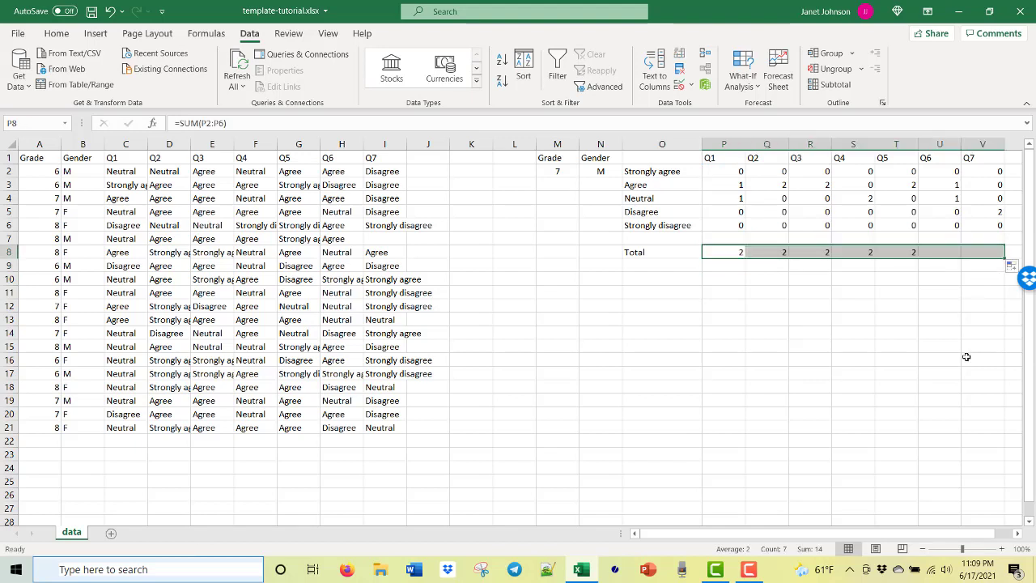
# - Choose 6 from the grade dropdown in M2 and F from the gender dropdown in N2
pyautogui.click(559, 171)
pyautogui.click(584, 172)
pyautogui.click(581, 184)
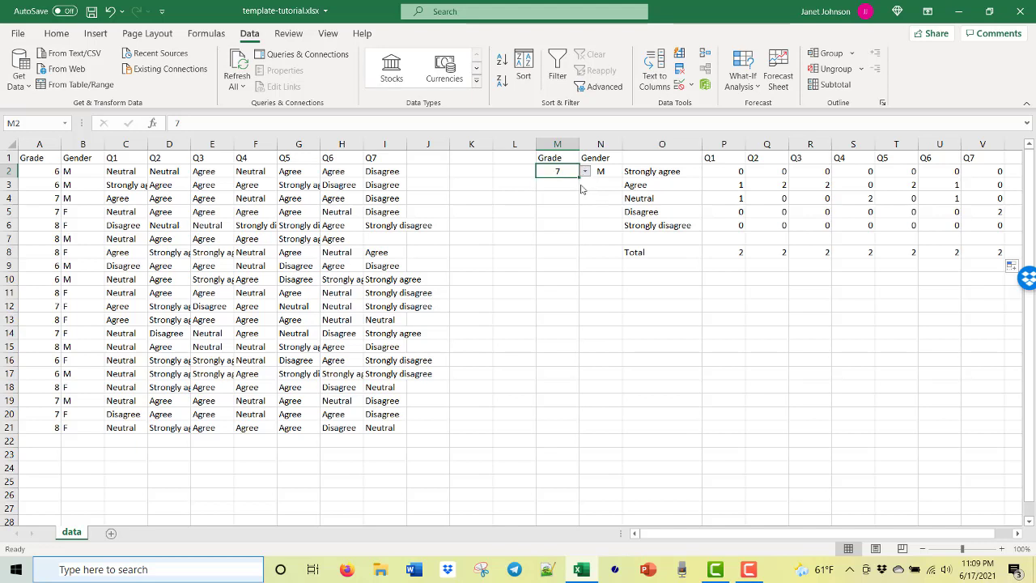
pyautogui.click(605, 175)
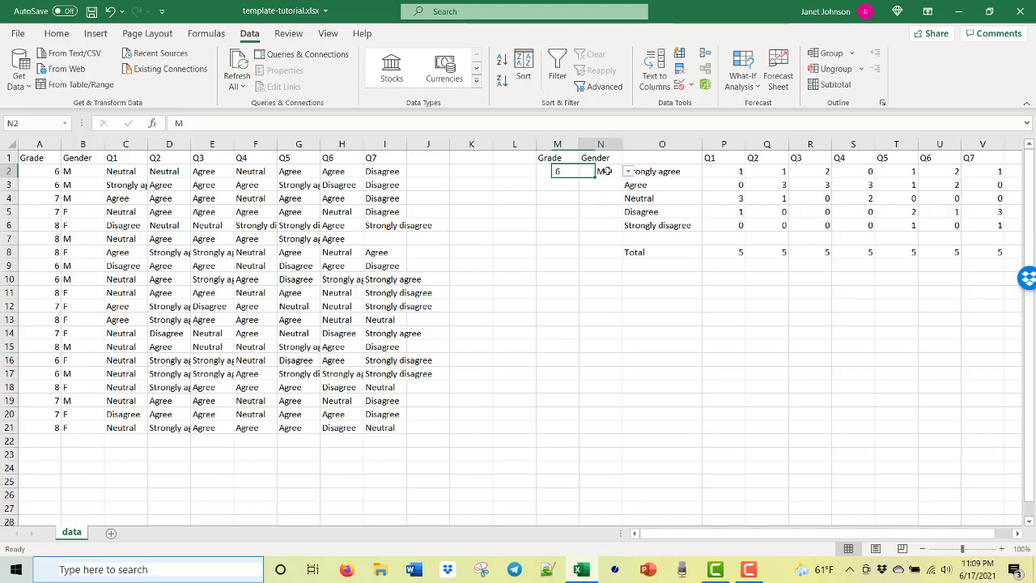
pyautogui.click(628, 171)
pyautogui.click(601, 192)
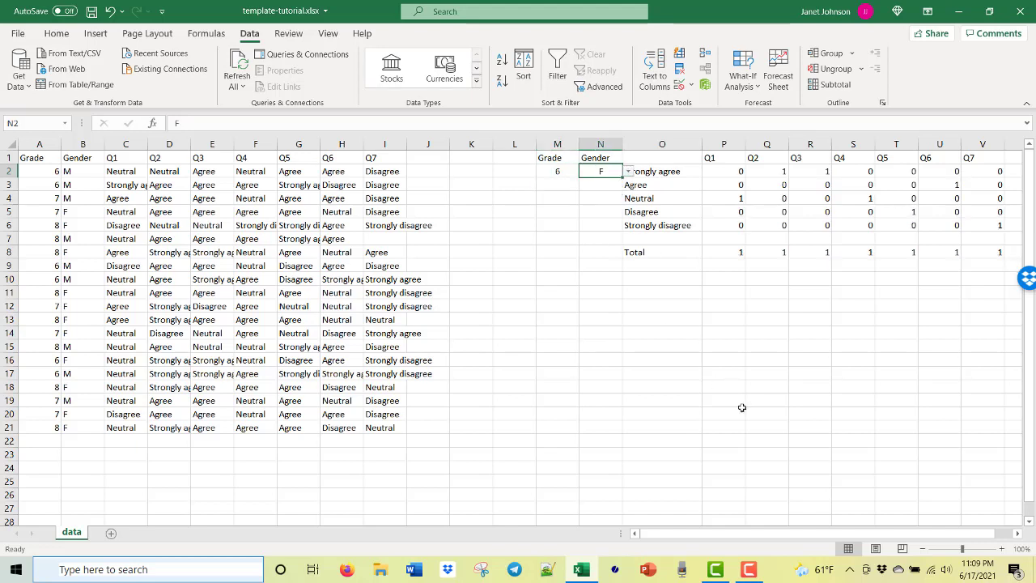
pyautogui.click(748, 422)
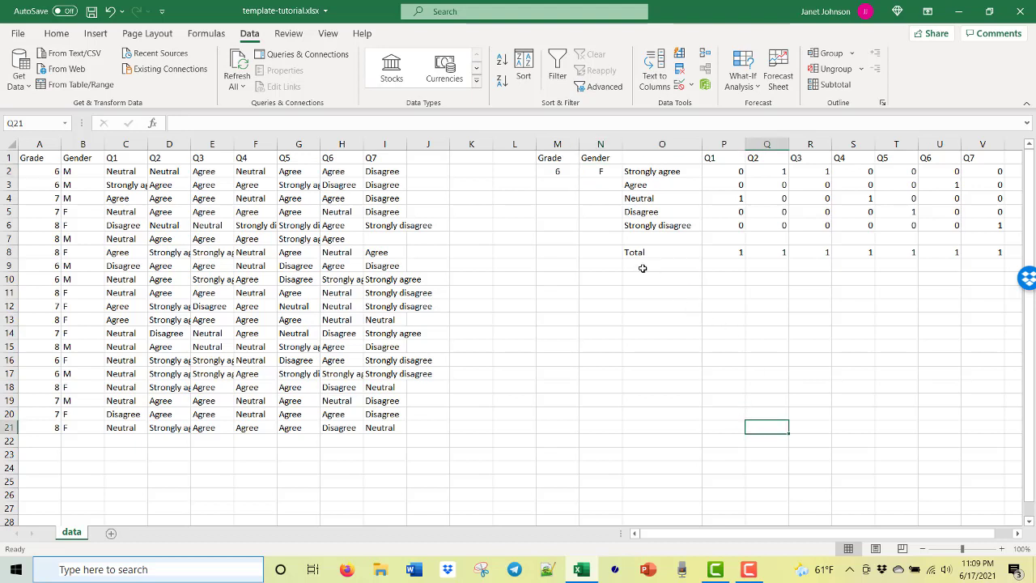
# - Copy the five response labels in O2:O6 into the cells starting at O10, below the Total row
pyautogui.moveTo(657, 170); pyautogui.dragTo(658, 225)
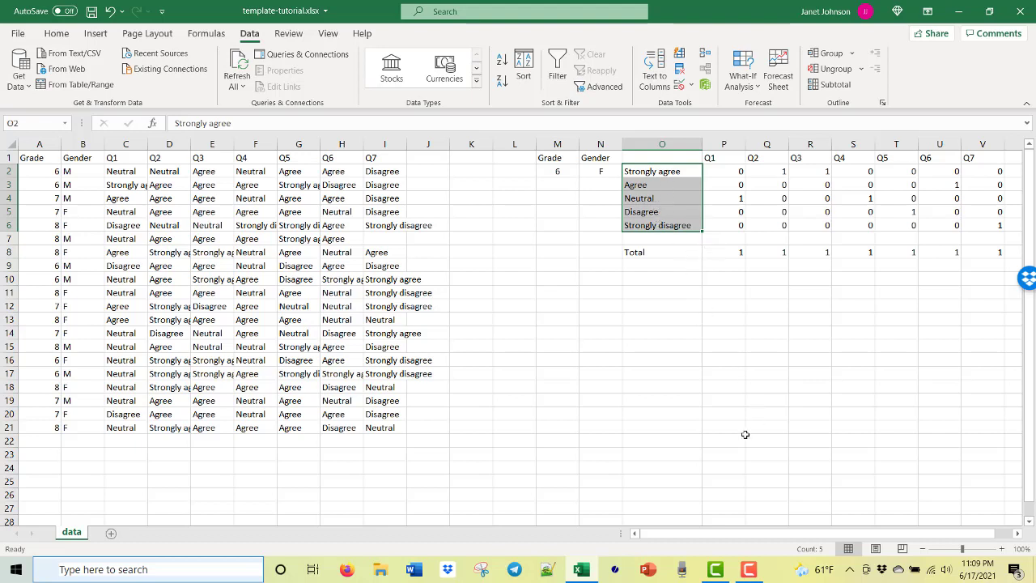
pyautogui.hotkey('ctrl', 'c')
pyautogui.click(665, 277)
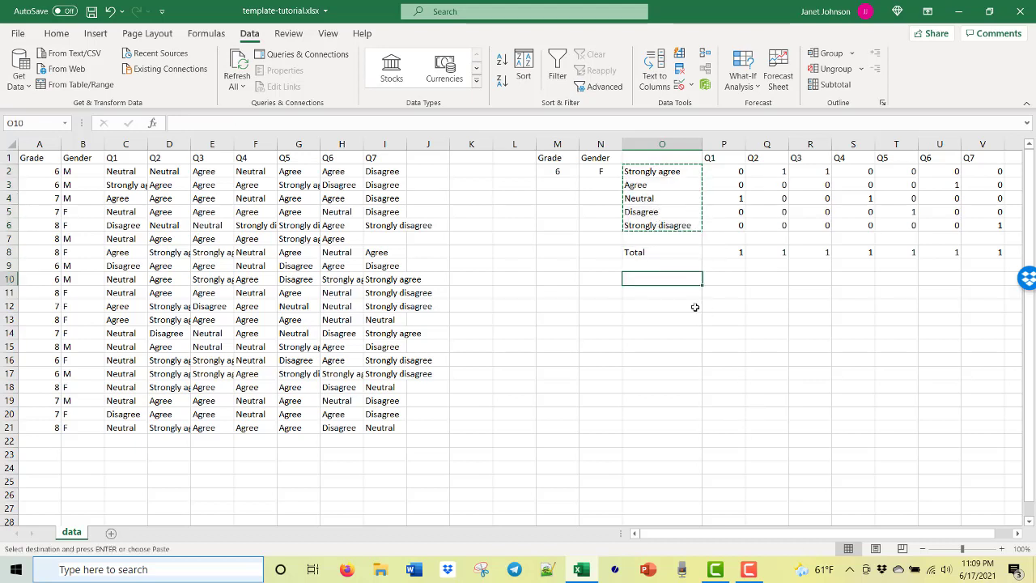
pyautogui.hotkey('ctrl', 'v')
# - Enter the formula =P2/P$8 in P10 to divide the Q1 Strongly agree count by its total
pyautogui.click(734, 277)
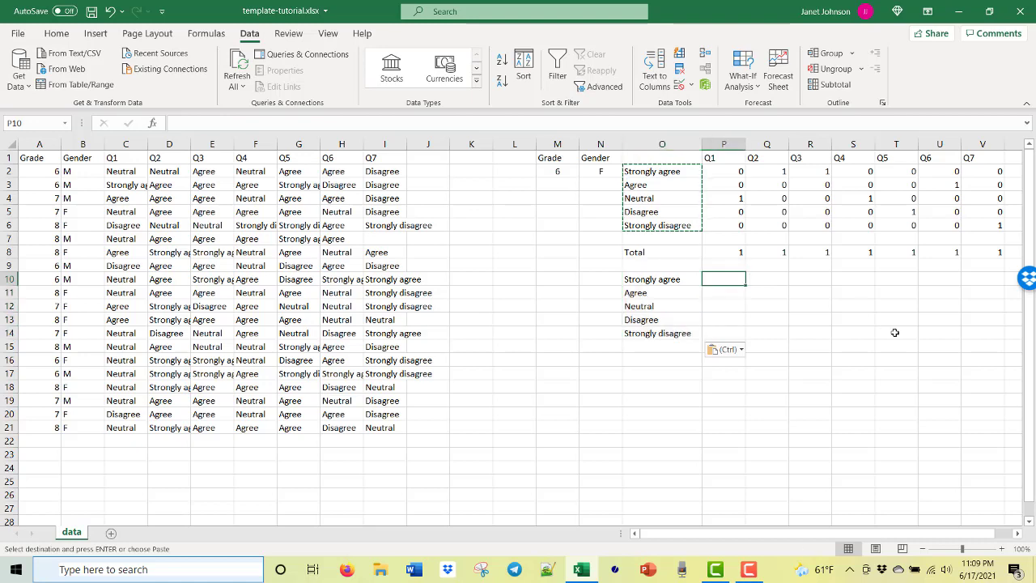
pyautogui.write('=')
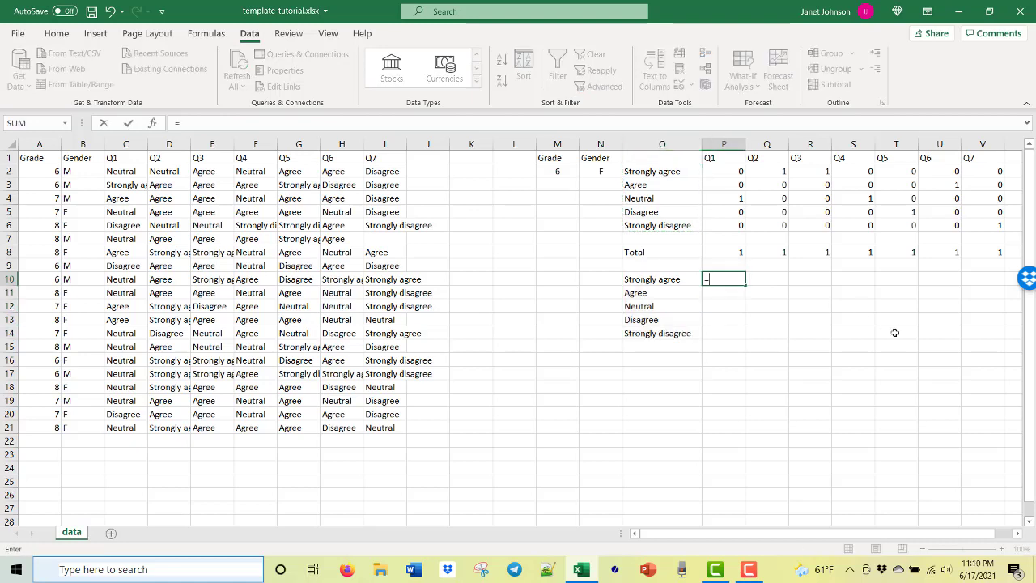
pyautogui.click(725, 171)
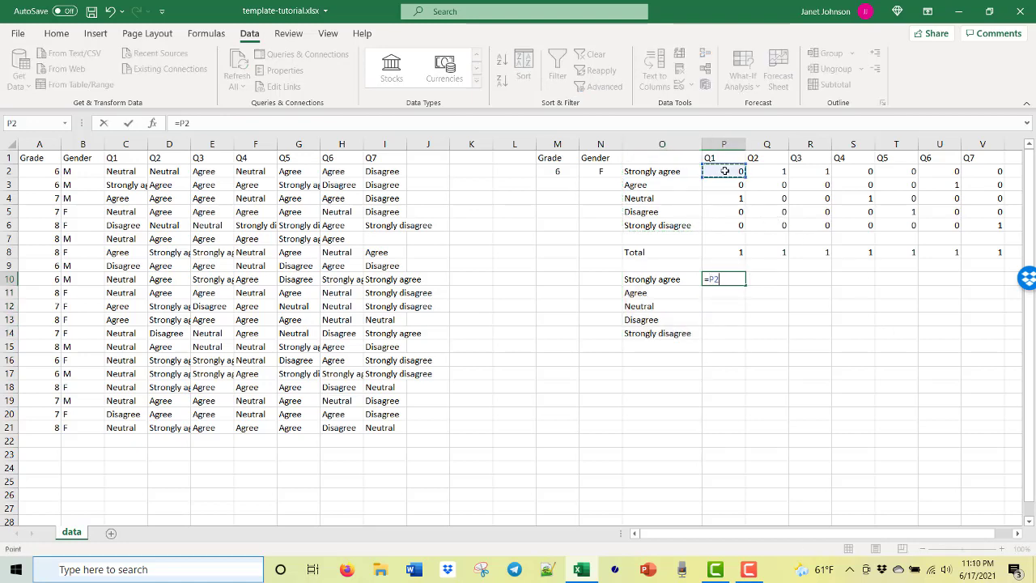
pyautogui.write('/')
pyautogui.click(731, 254)
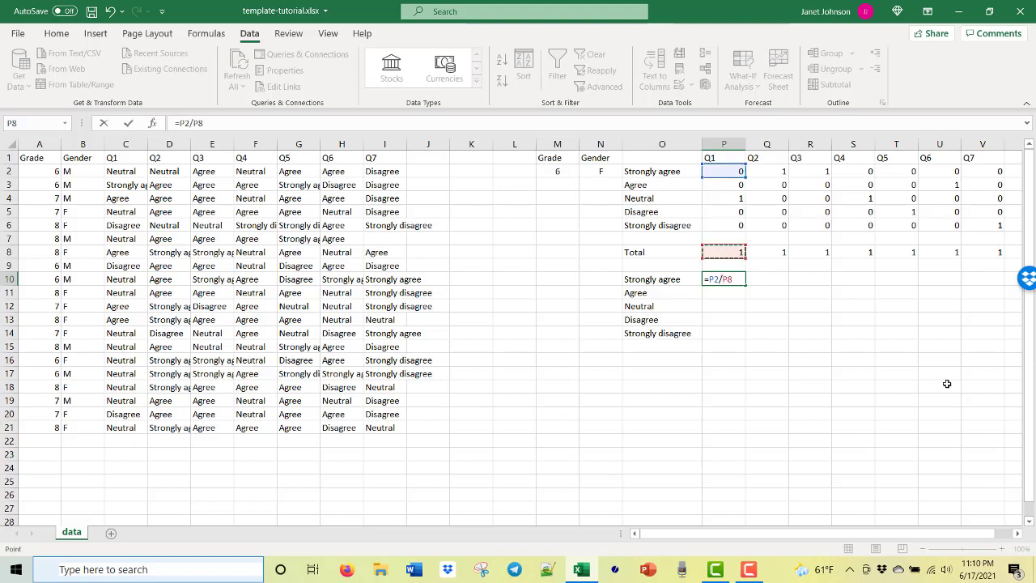
pyautogui.click(724, 279)
pyautogui.write('$')
pyautogui.press('Return')
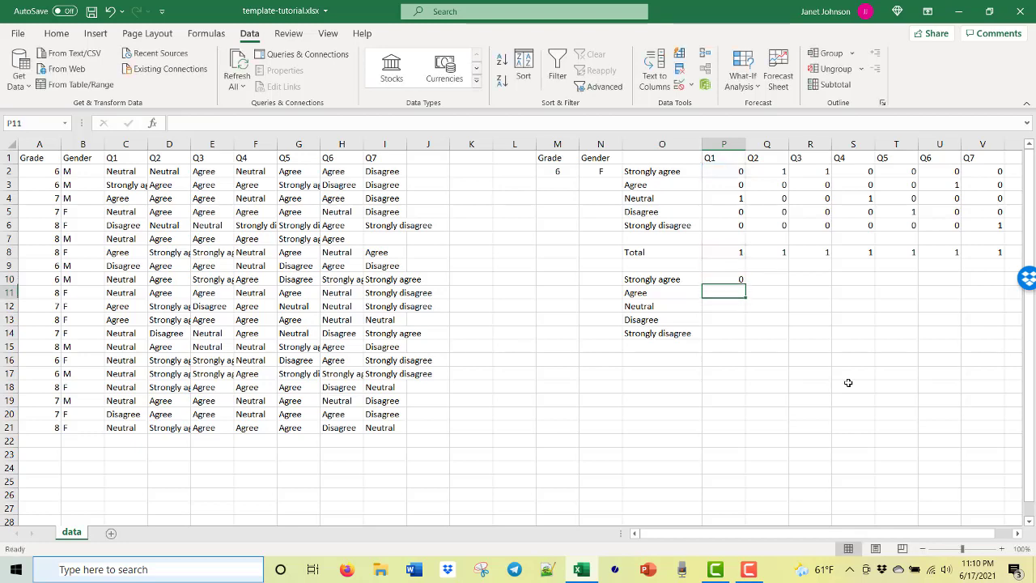
# - Fill the Q1 proportion formula from P10 down to P14
pyautogui.click(729, 278)
pyautogui.moveTo(746, 287); pyautogui.dragTo(743, 341)
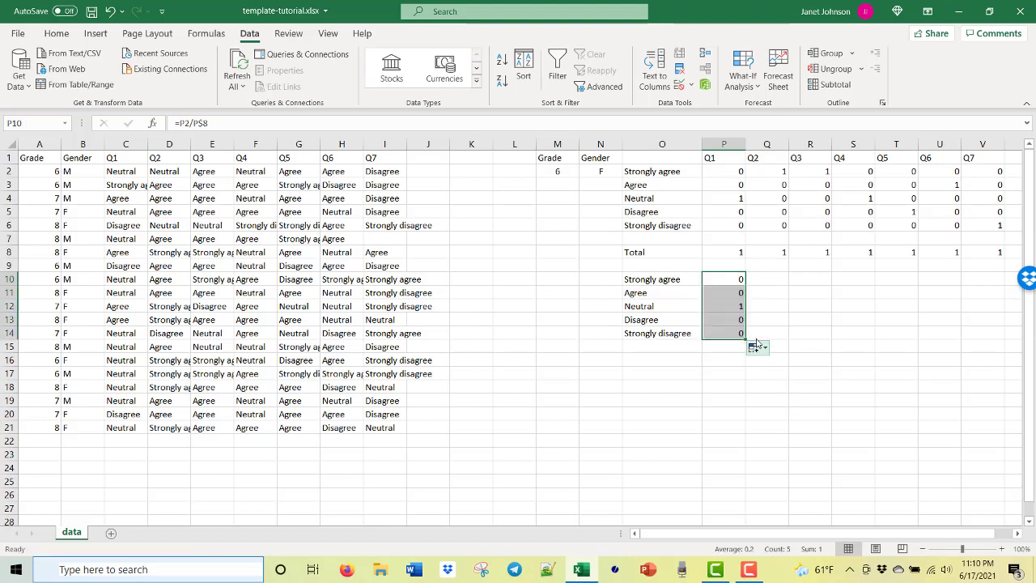
pyautogui.click(728, 305)
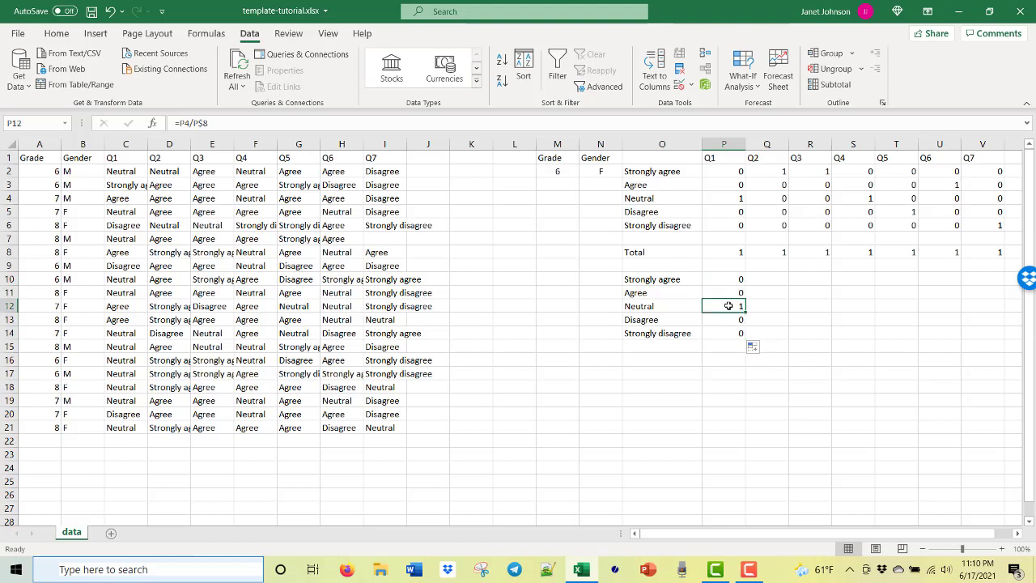
# - Format P10:P14 as percentages and fill the block across to column V for Q2 through Q7
pyautogui.click(740, 279)
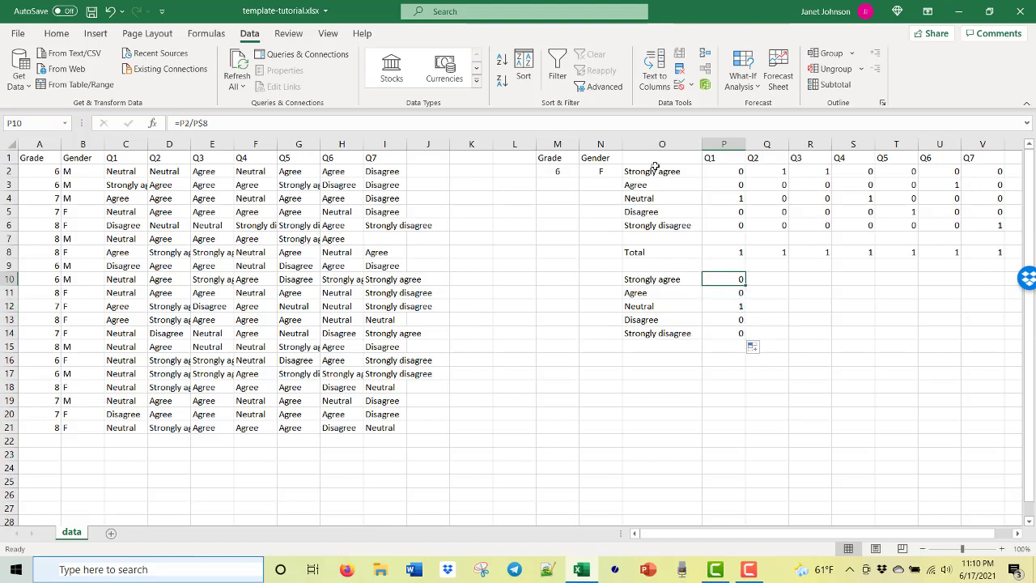
pyautogui.click(57, 33)
pyautogui.click(493, 80)
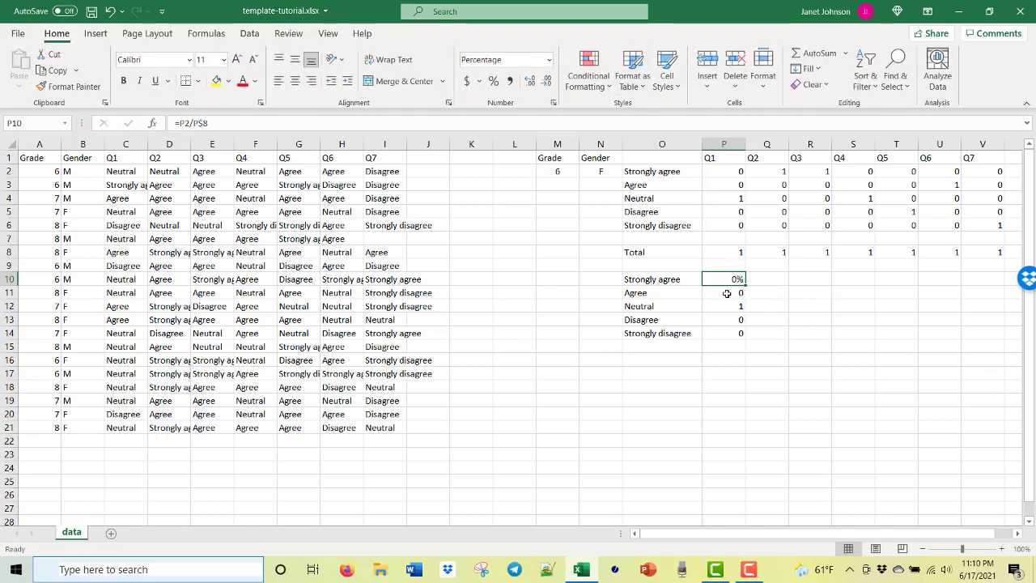
pyautogui.moveTo(730, 293); pyautogui.dragTo(728, 333)
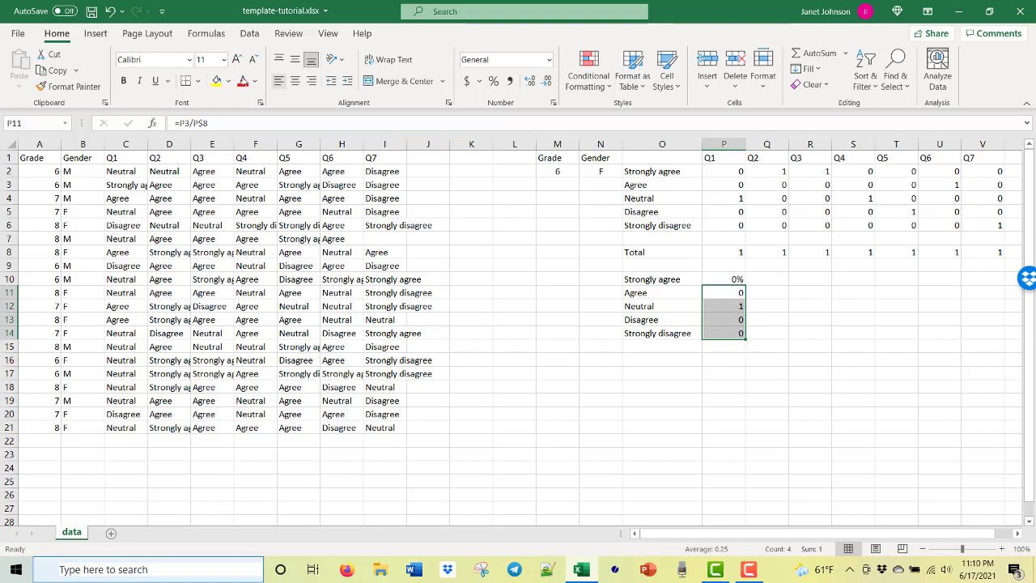
pyautogui.click(493, 81)
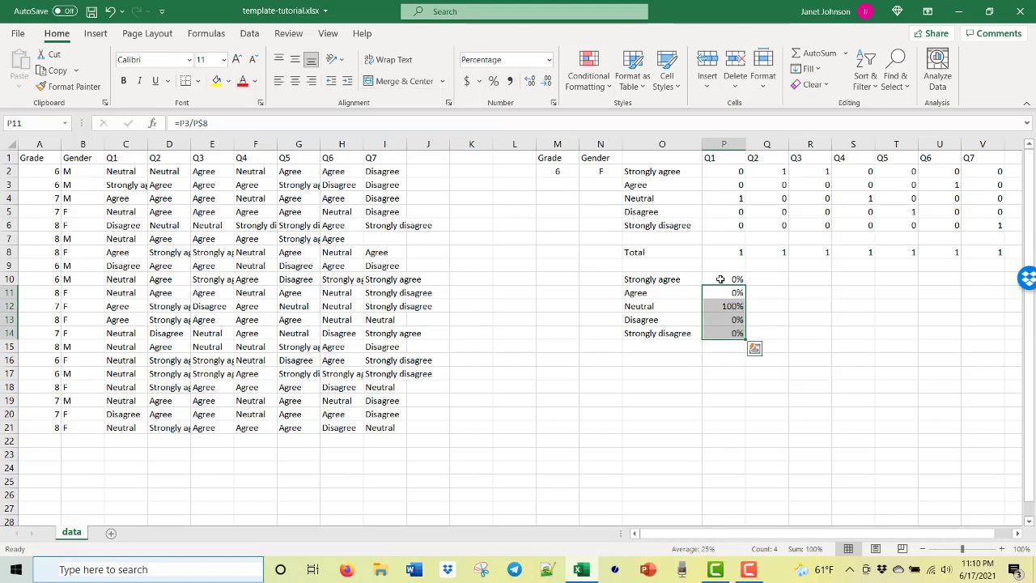
pyautogui.moveTo(721, 278); pyautogui.dragTo(994, 323)
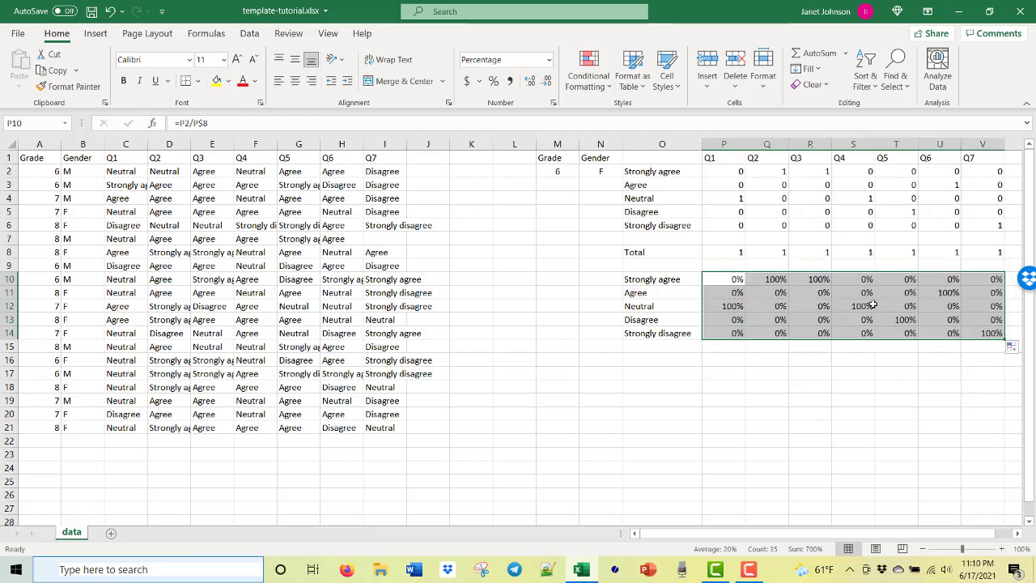
# - Choose M from the gender dropdown in N2 and 7 from the grade dropdown in M2
pyautogui.click(557, 171)
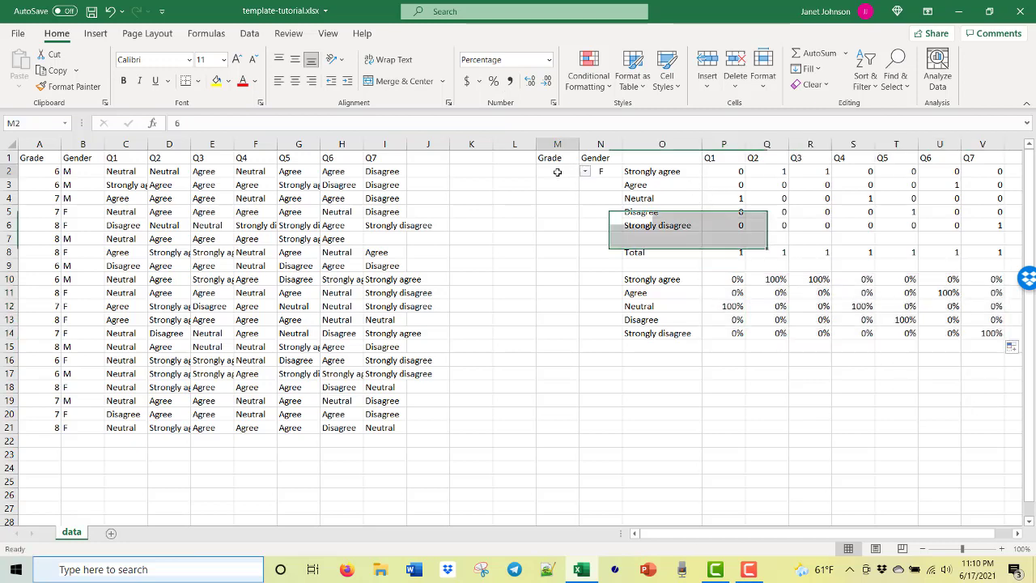
pyautogui.click(601, 172)
pyautogui.click(628, 172)
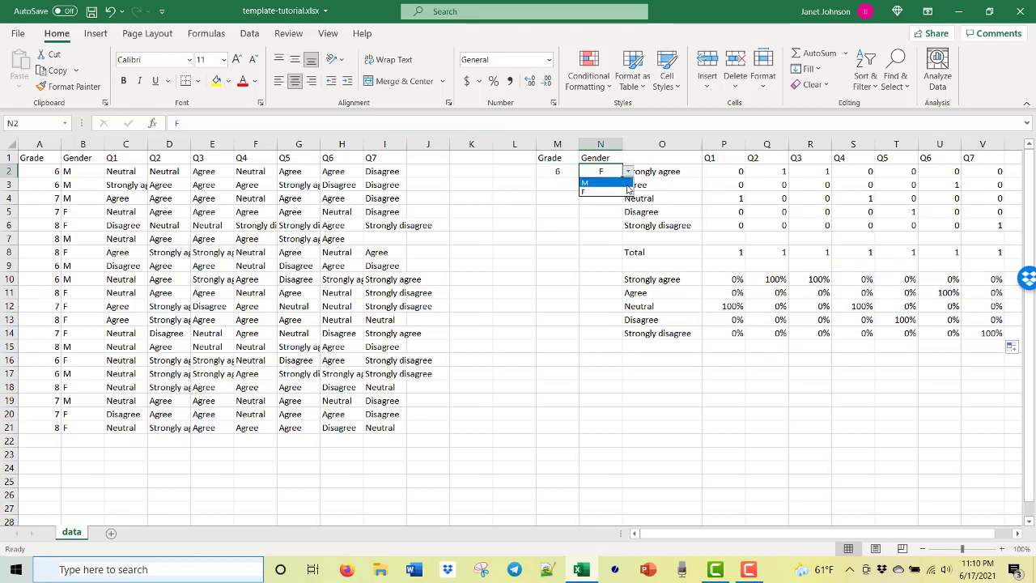
pyautogui.click(629, 188)
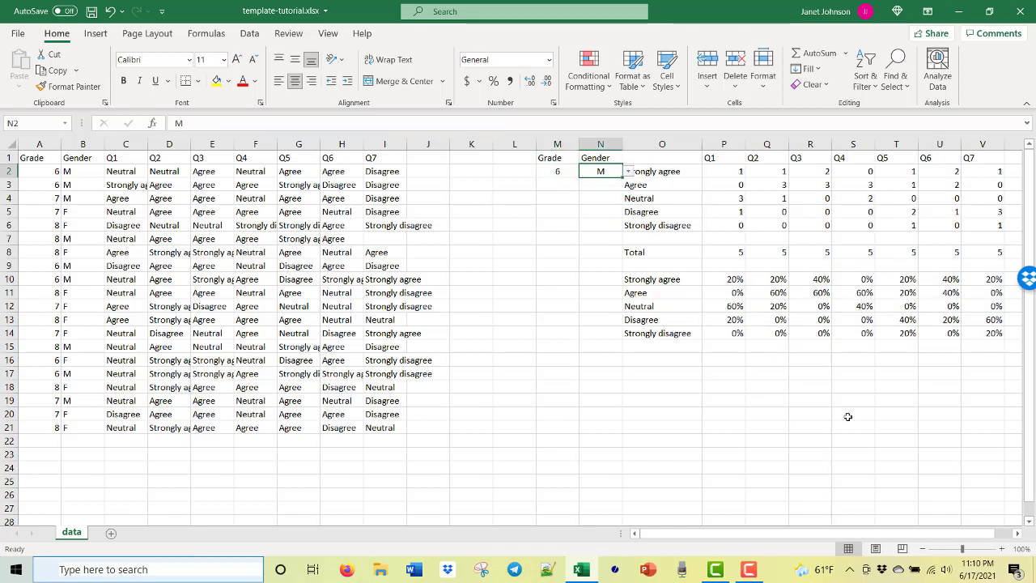
pyautogui.click(557, 173)
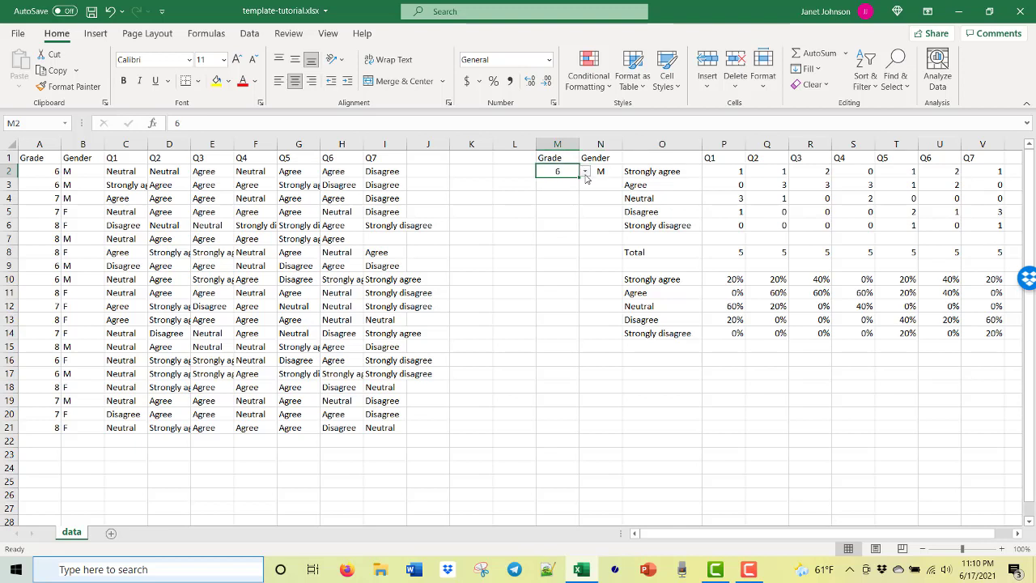
pyautogui.click(584, 173)
pyautogui.click(571, 192)
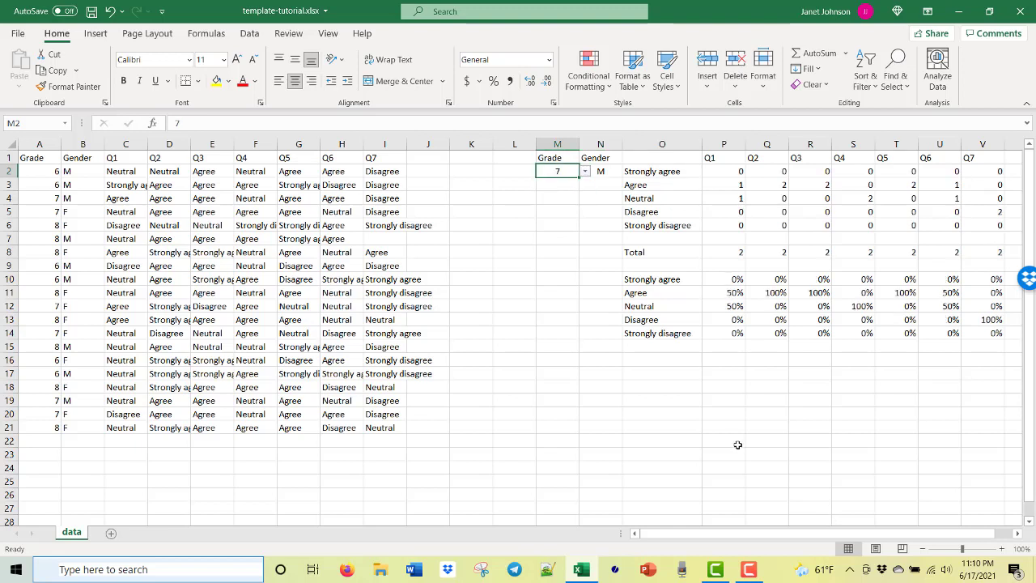
pyautogui.click(737, 442)
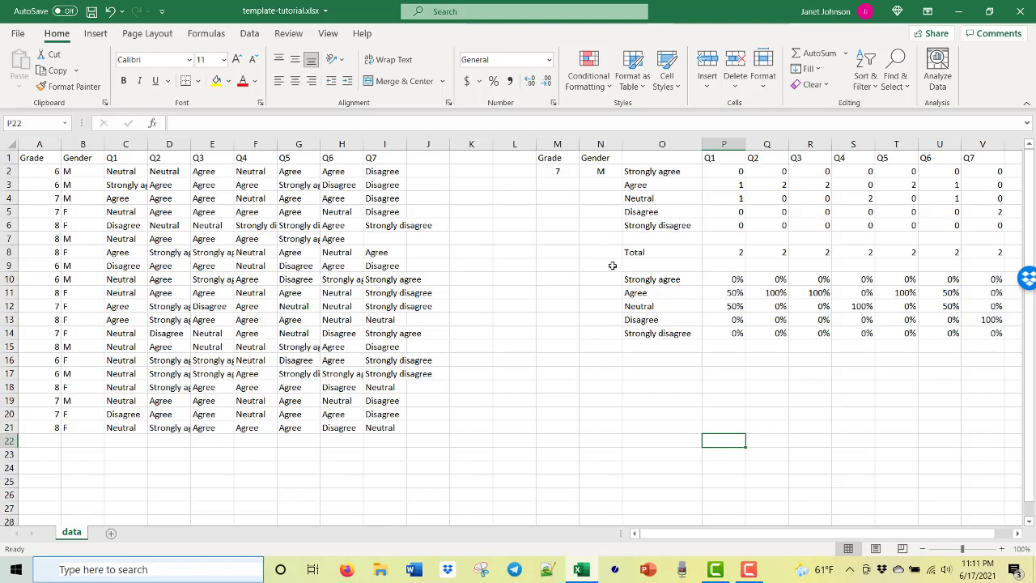
# - Set the grade dropdown in M2 to 6 and the gender dropdown in N2 to F
pyautogui.click(547, 175)
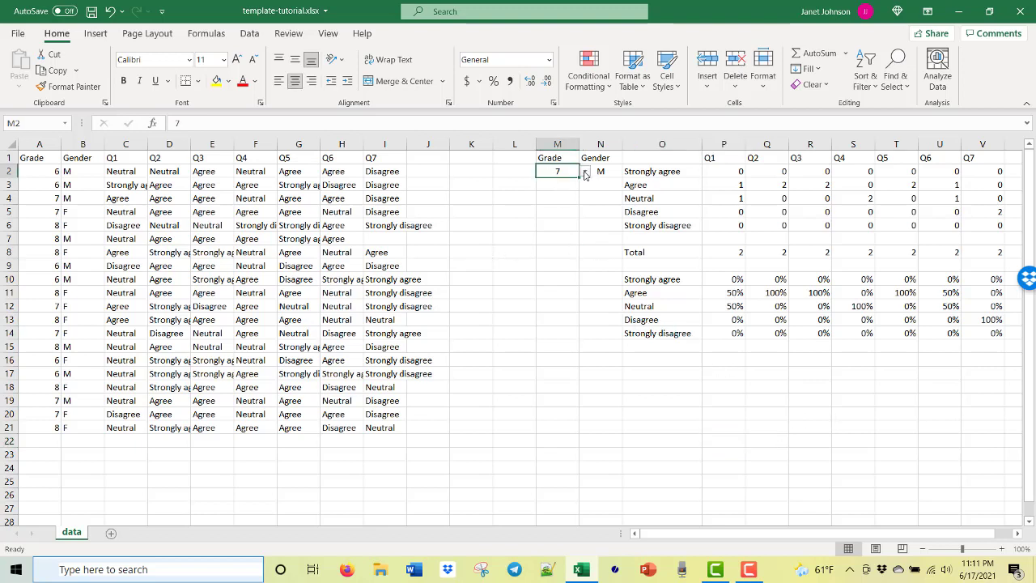
pyautogui.click(584, 171)
pyautogui.click(566, 182)
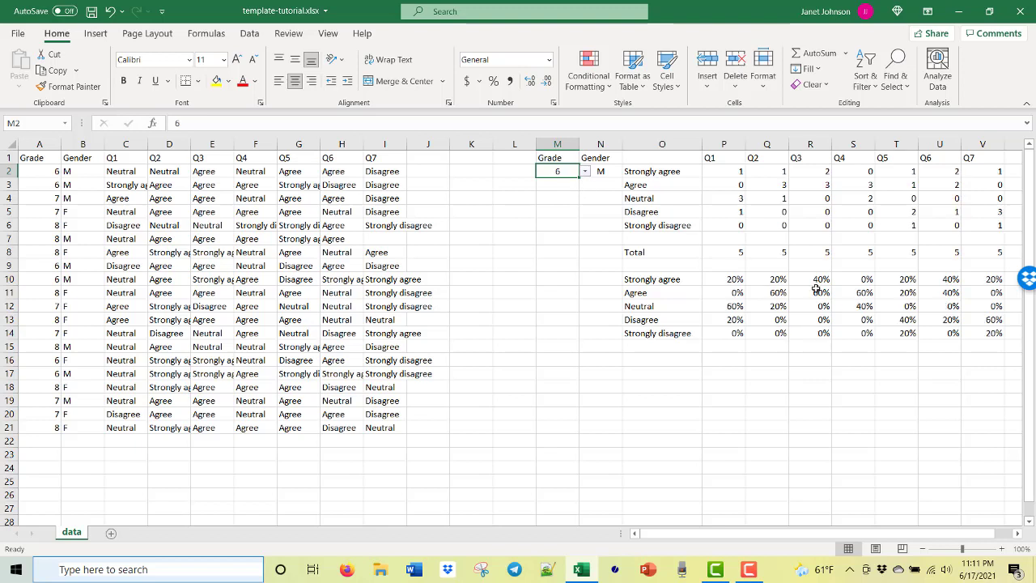
pyautogui.click(615, 171)
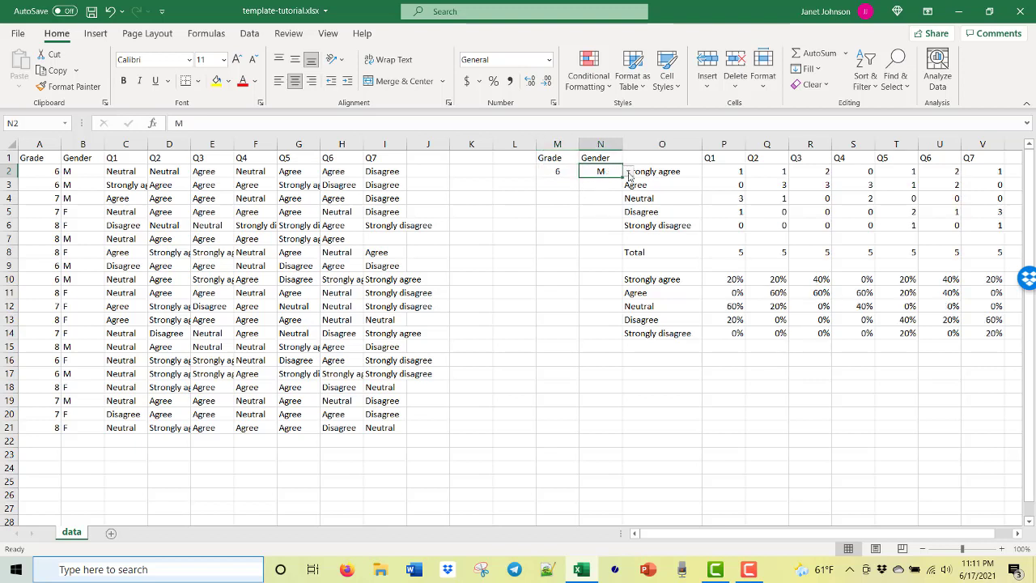
pyautogui.click(629, 172)
pyautogui.click(601, 197)
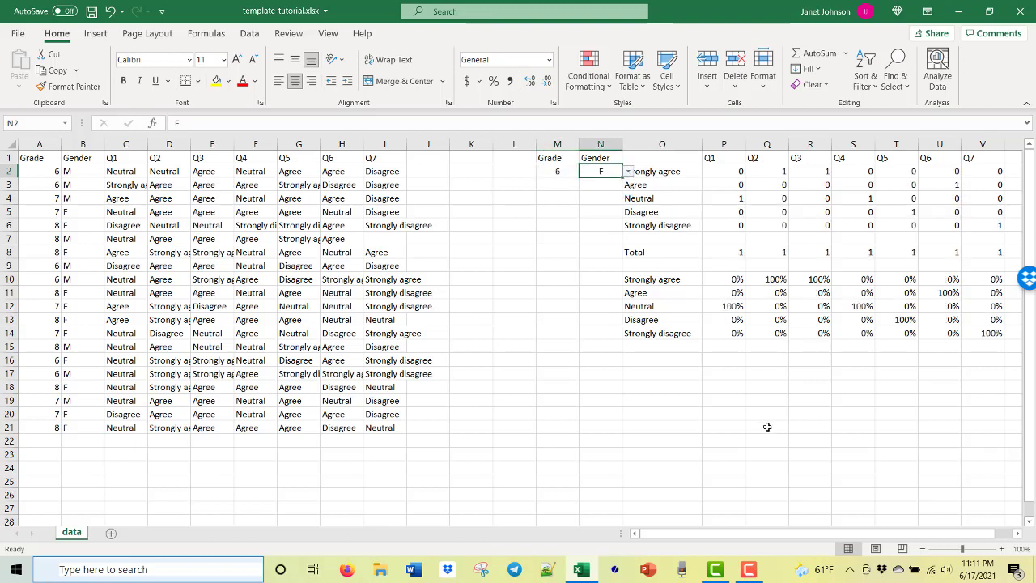